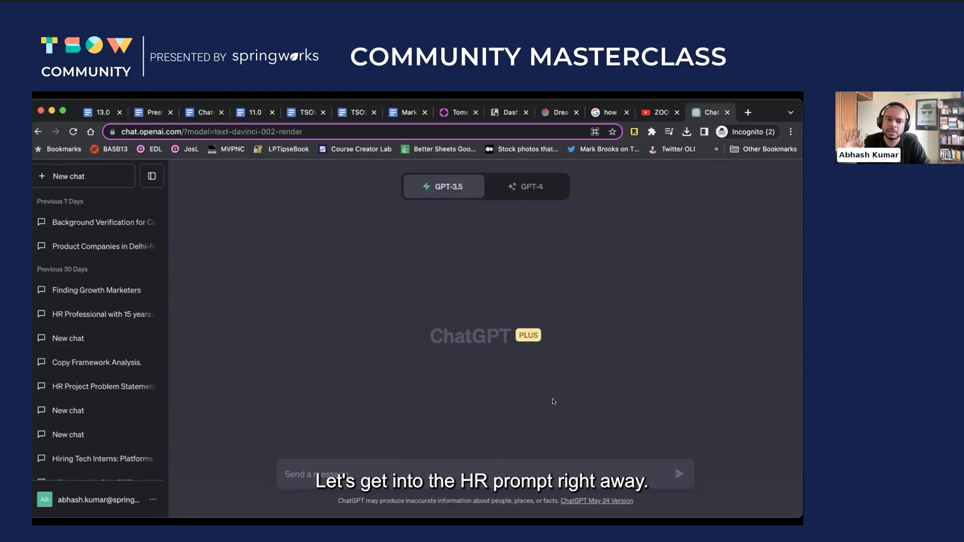
Send the prompt "Write a Job Description for a Payroll Specialist" and read through the generated job description.
type("W")
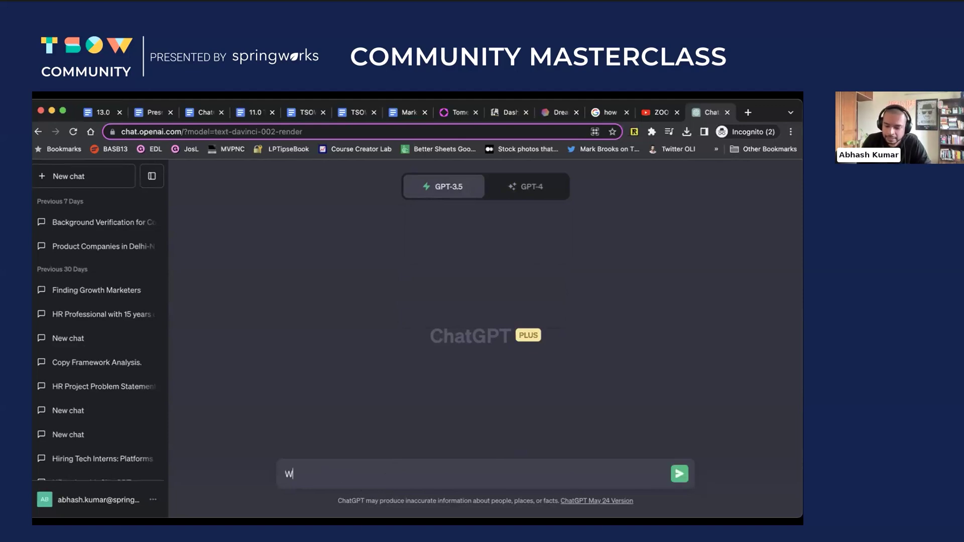
type("rite a Job De")
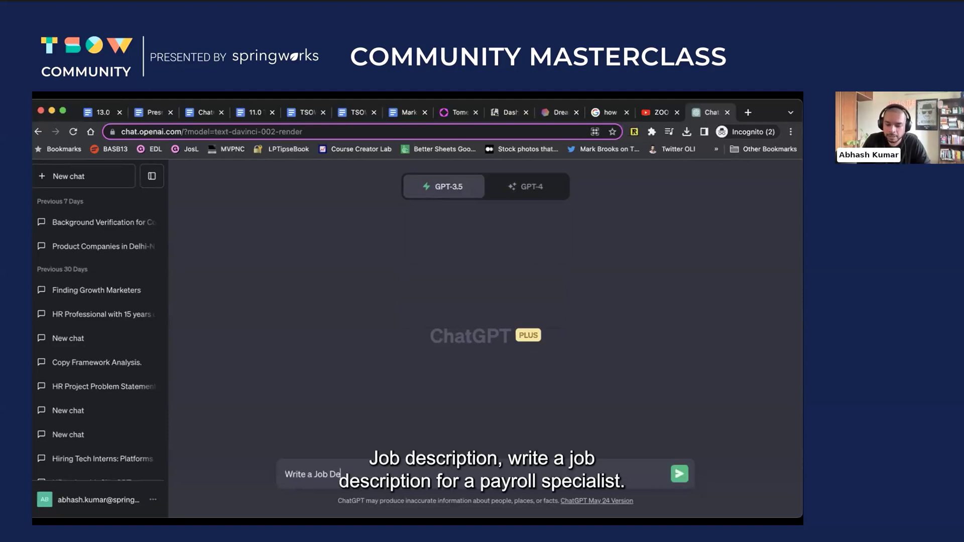
type("scription for a Payr")
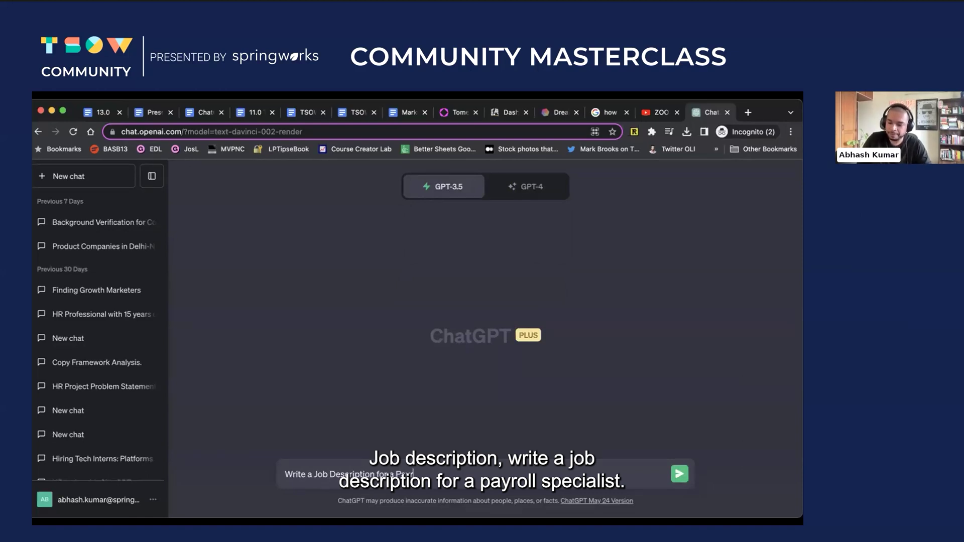
type("oll Specialist")
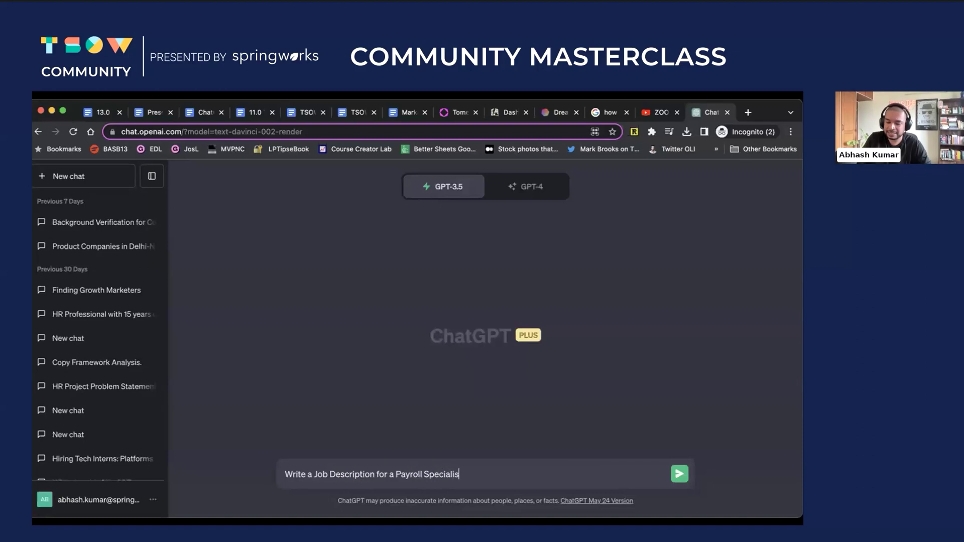
left_click(677, 473)
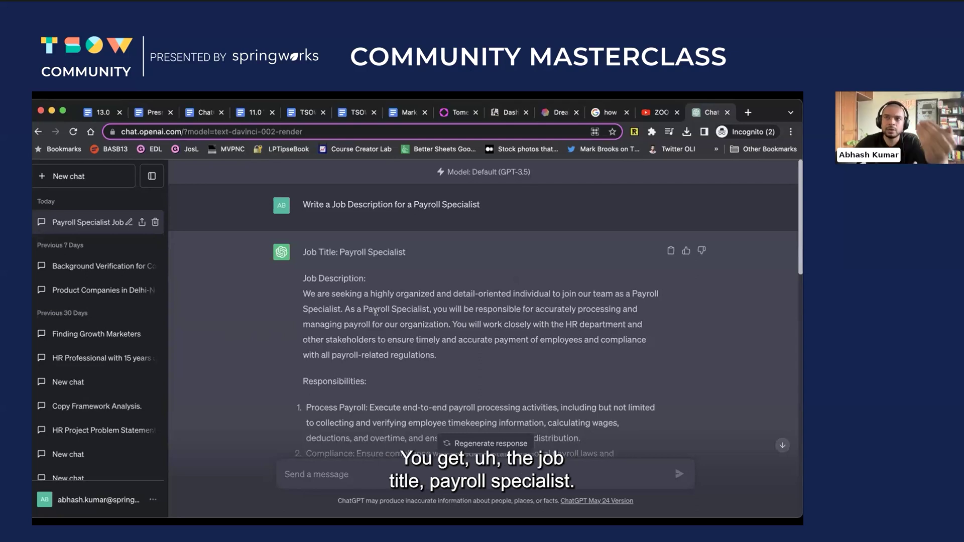
scroll(403, 308, "down", 1)
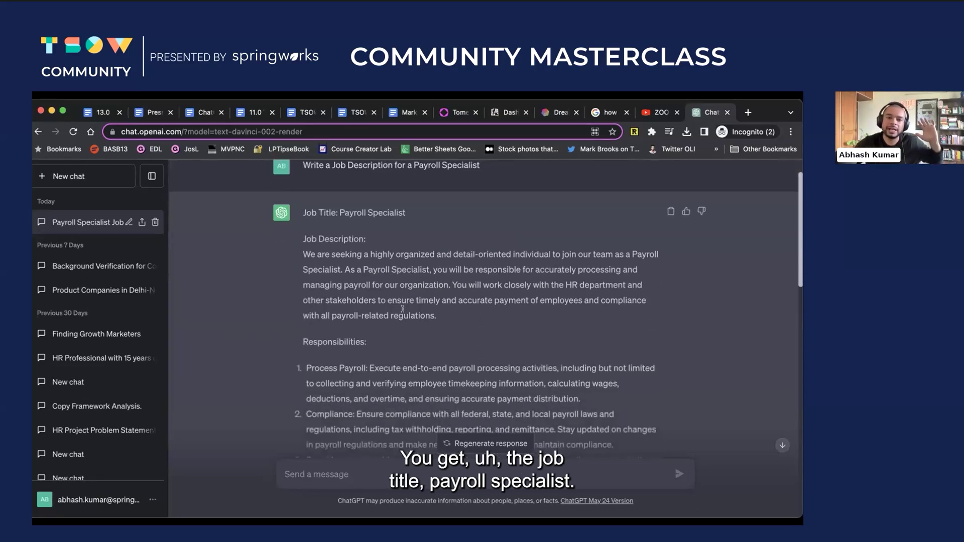
scroll(405, 287, "down", 8)
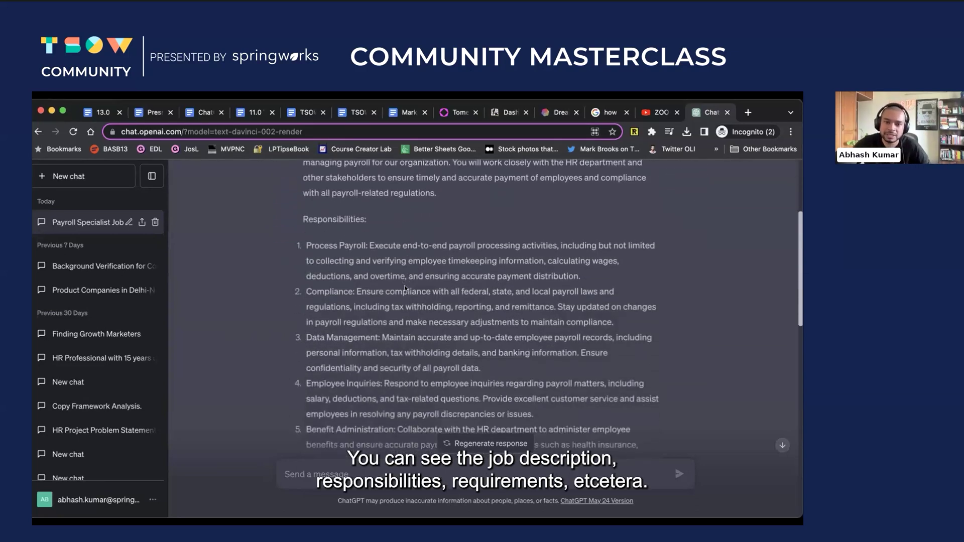
scroll(405, 286, "down", 5)
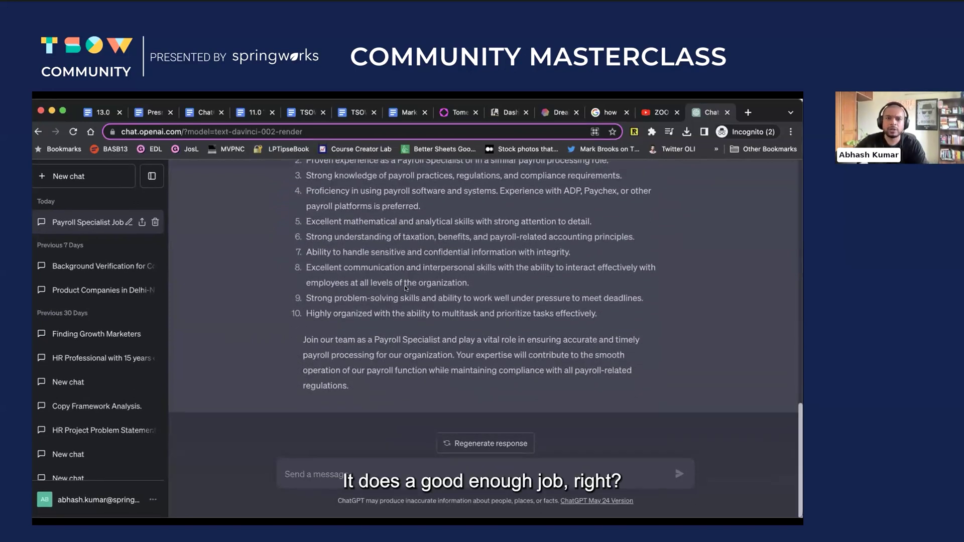
scroll(406, 287, "up", 14)
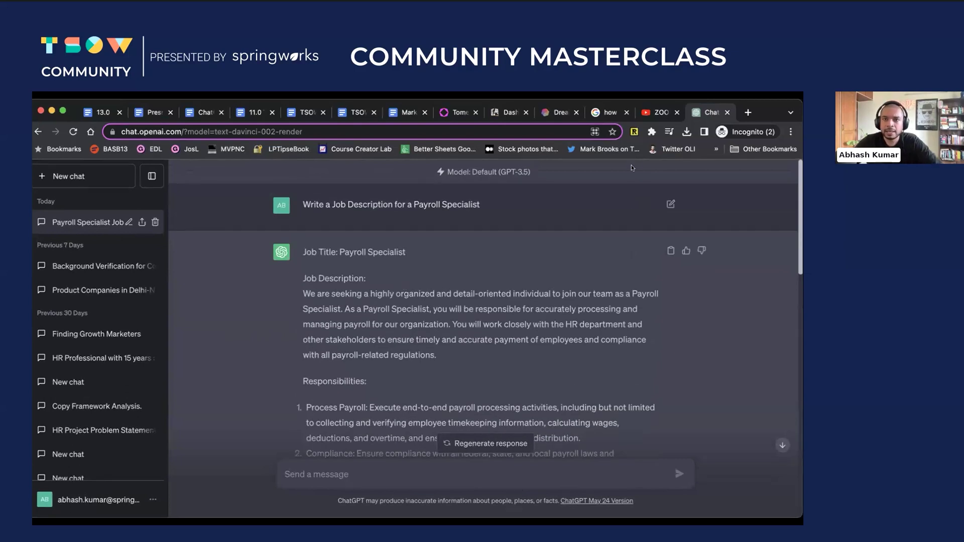
Send the copied prompt "I want you to act as a HR professional with 15 years of experience across startups, mid-size companies and multinational organisations" with its role details.
key("super+plus")
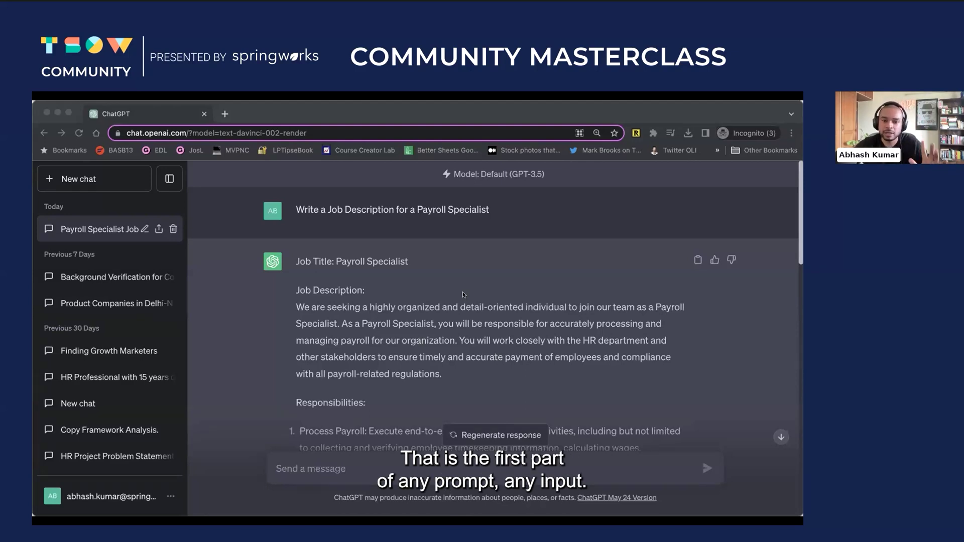
left_click(390, 469)
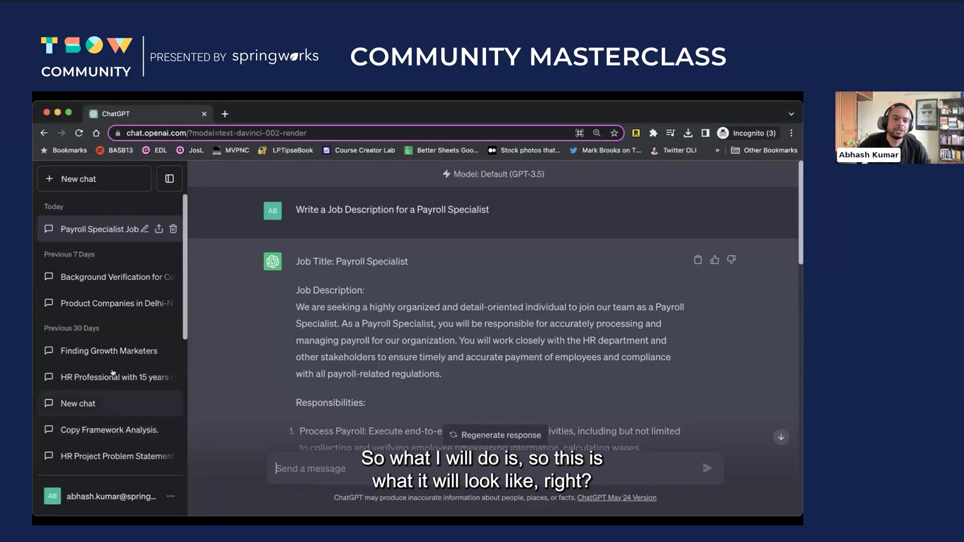
key("super+v")
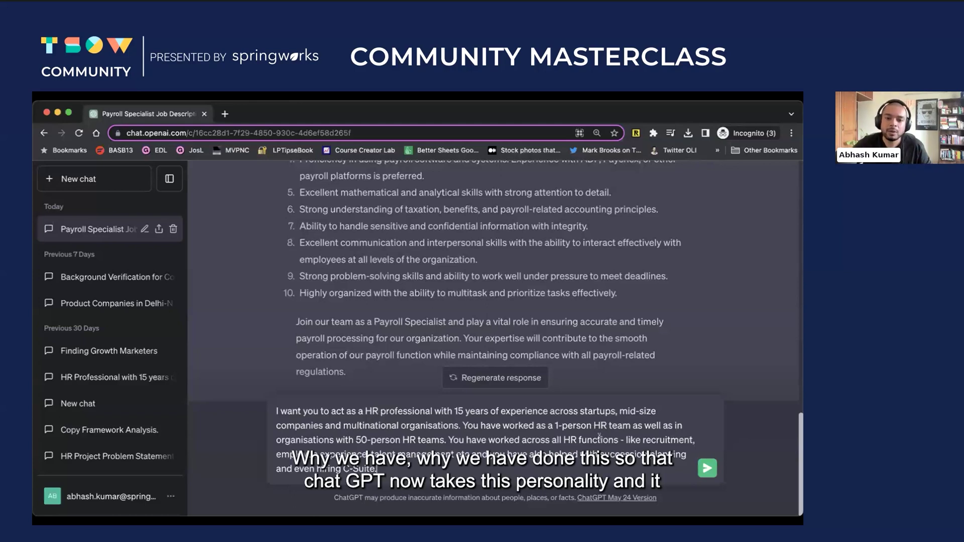
left_click(707, 468)
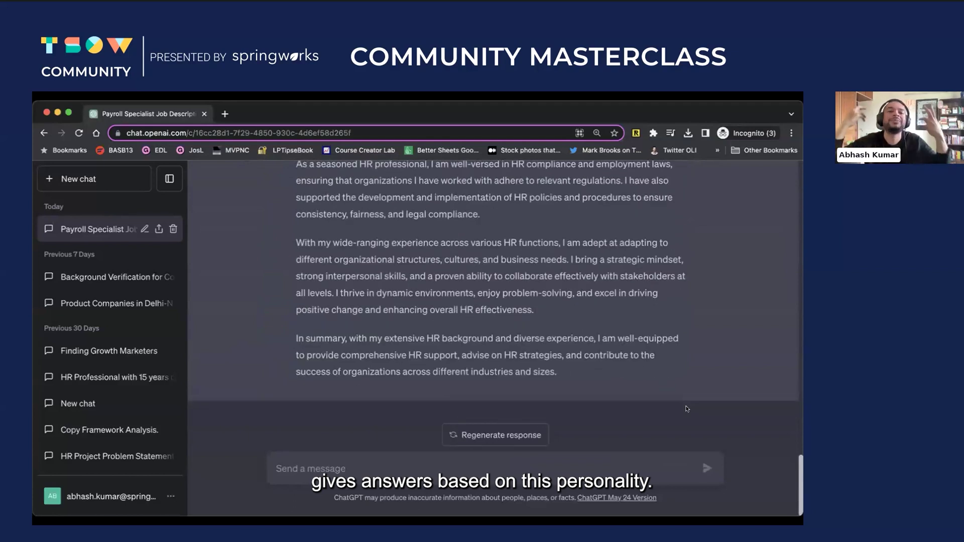
Examine how the reply to the HR professional prompt takes on the assigned role and experience.
scroll(547, 274, "up", 10)
scroll(546, 274, "up", 5)
scroll(546, 274, "down", 3)
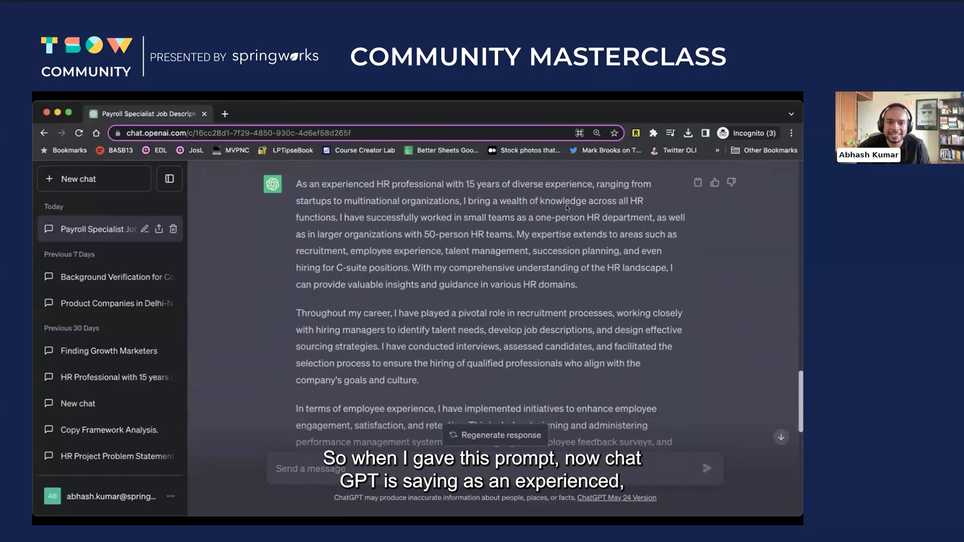
scroll(549, 286, "down", 8)
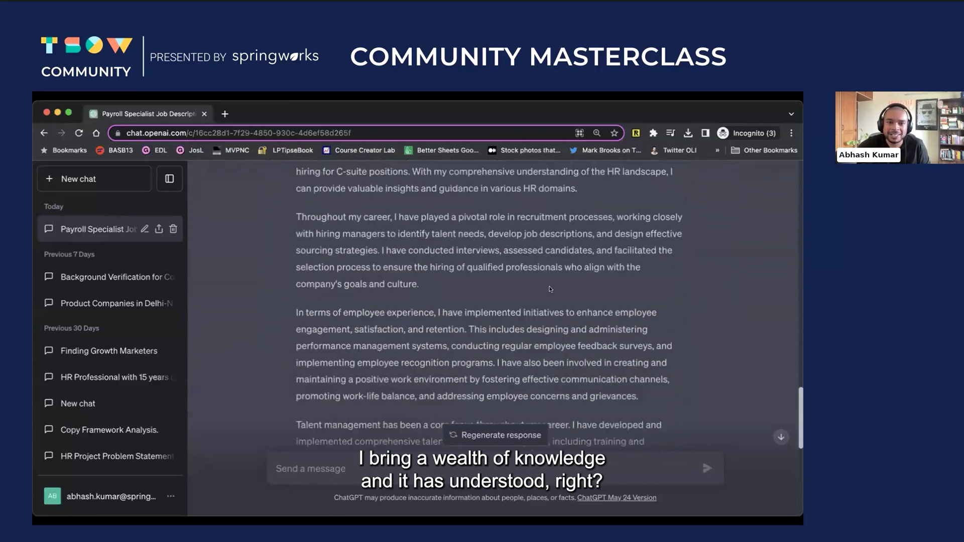
scroll(558, 288, "down", 3)
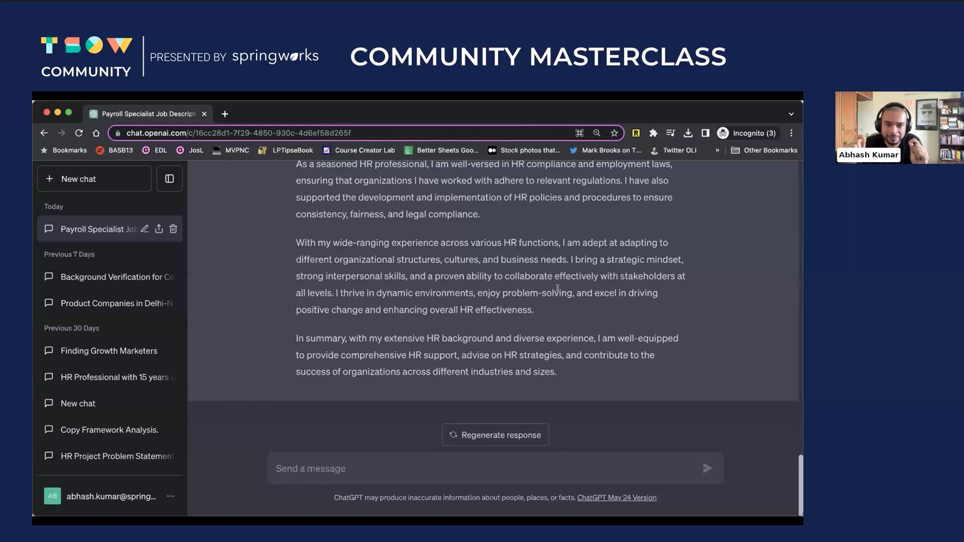
scroll(576, 260, "up", 10)
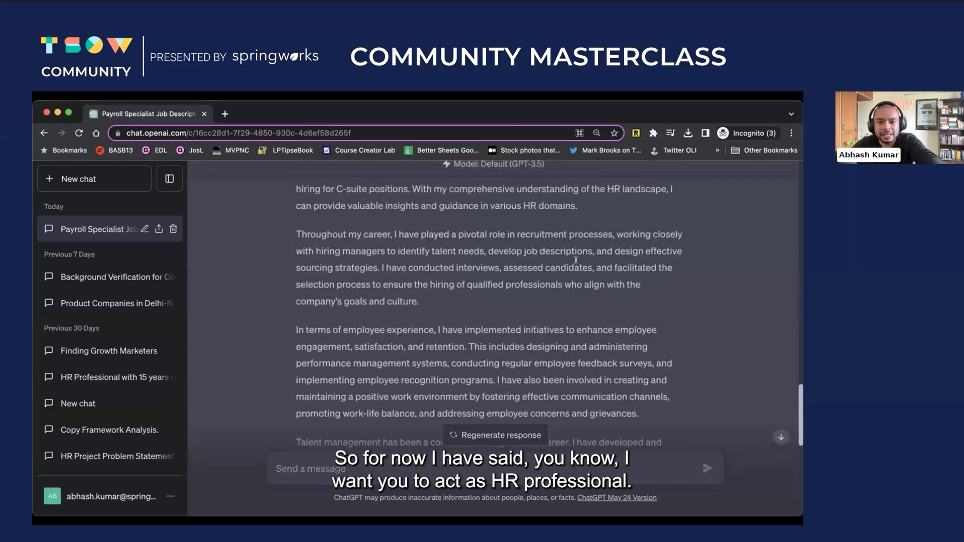
scroll(576, 260, "down", 6)
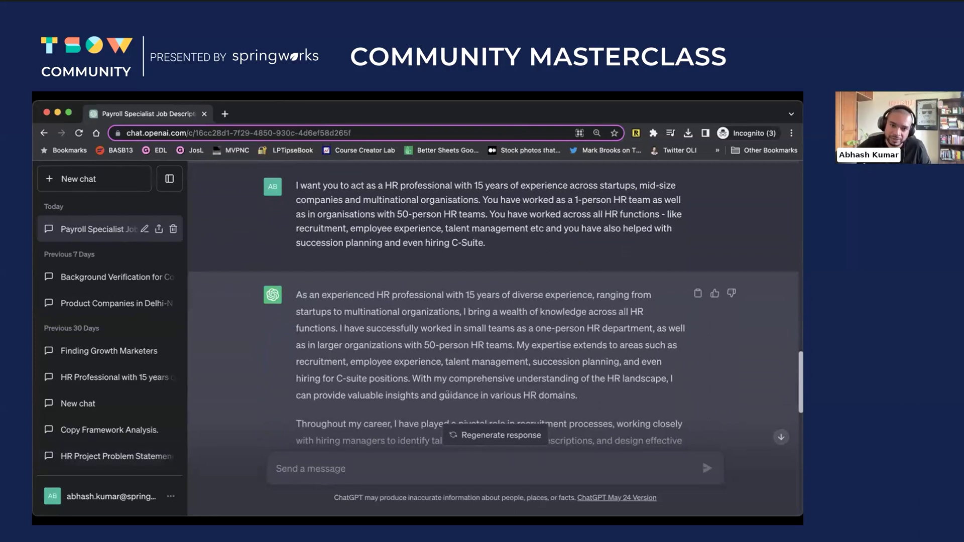
scroll(524, 384, "down", 10)
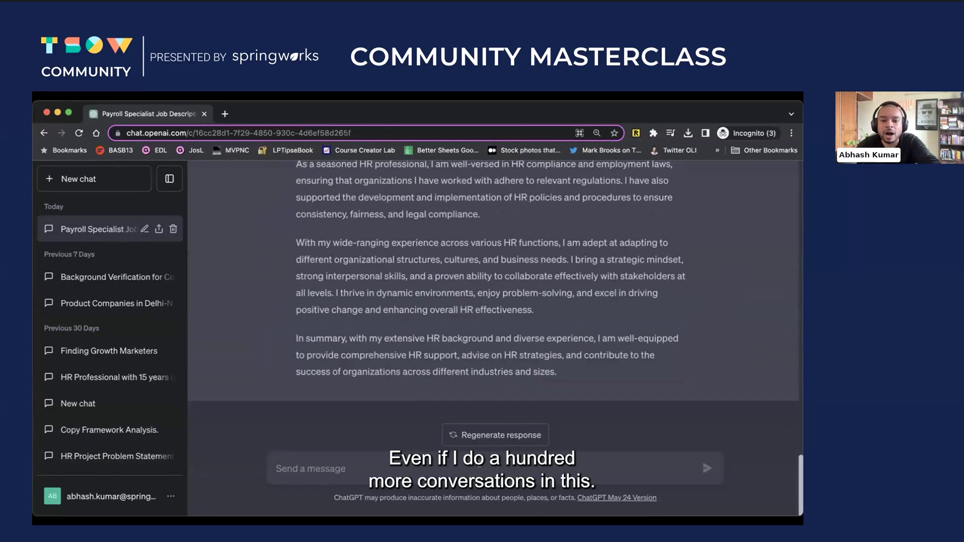
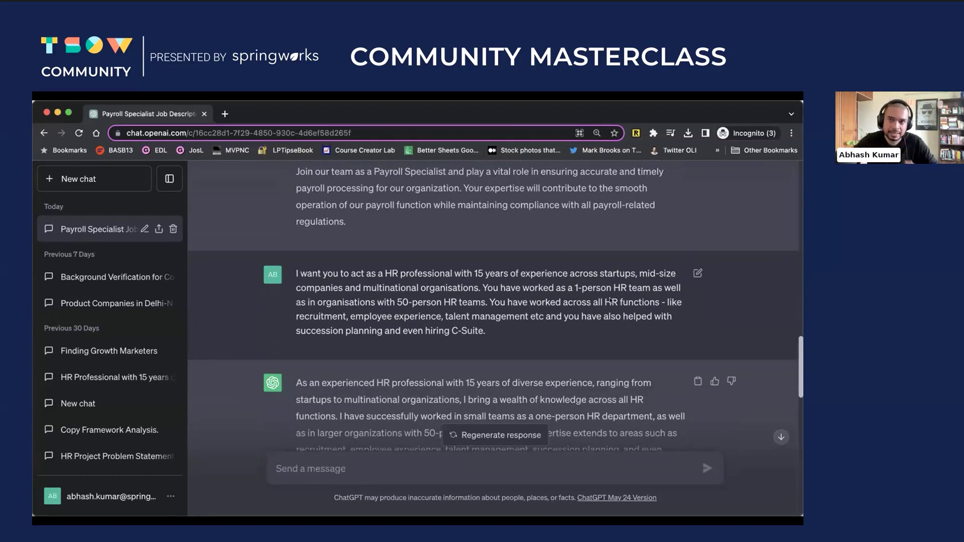
Start a new message in the same chat with "Write a Job Description for a Payroll Specialist.".
left_click(399, 472)
type("Write a Job Description ")
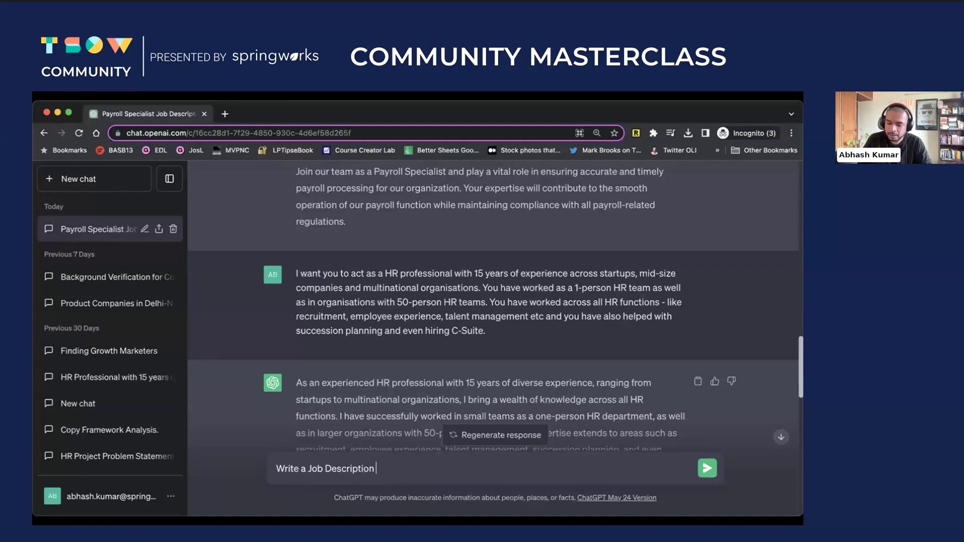
type("for a Payr")
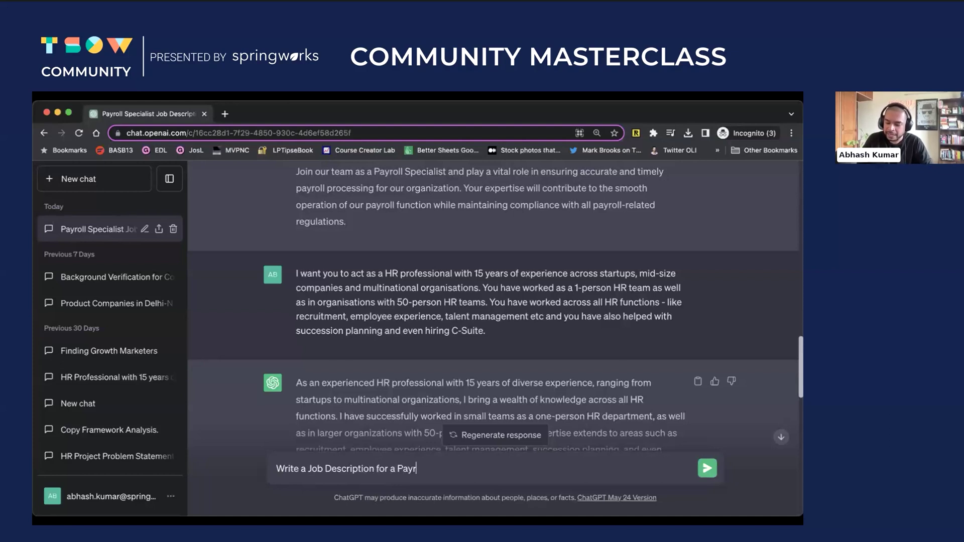
type("oll Special")
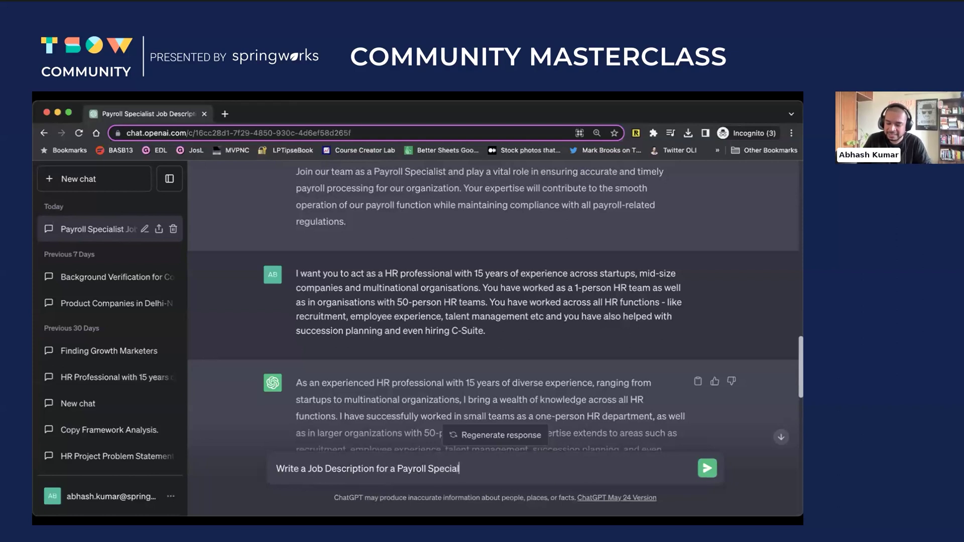
type("ist.")
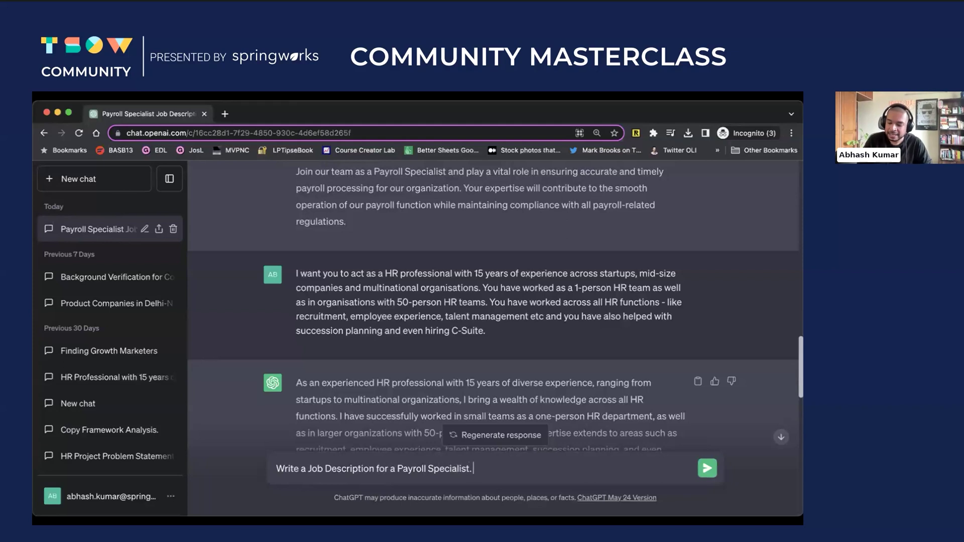
Add the requirement "The candidate should have at least 5 years of experience in Payroll management." to the unsent prompt.
type("The")
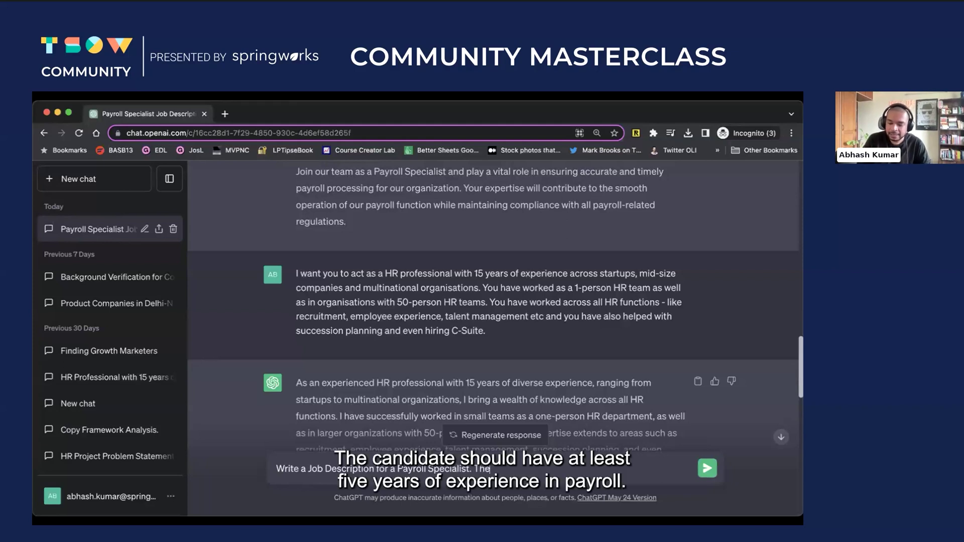
type(" candidate sho")
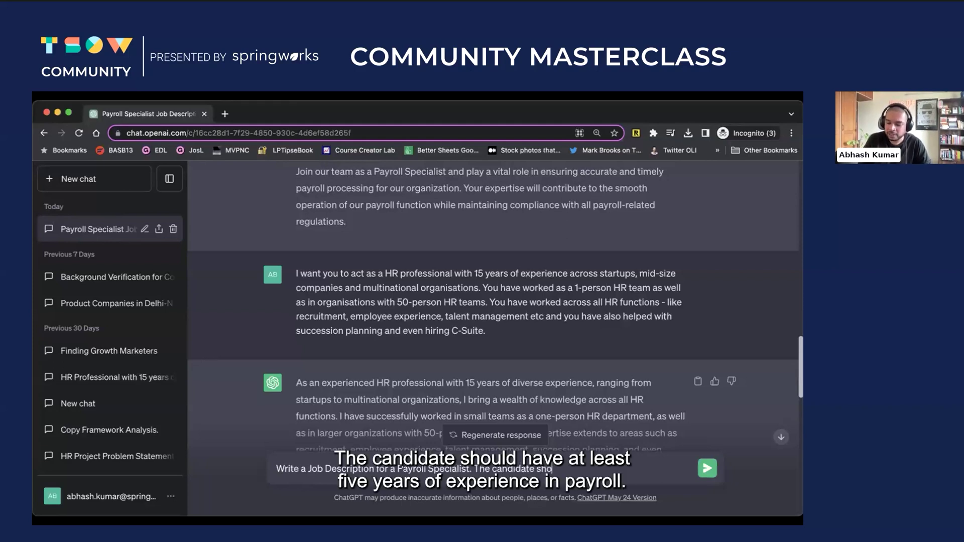
type("uld have at le")
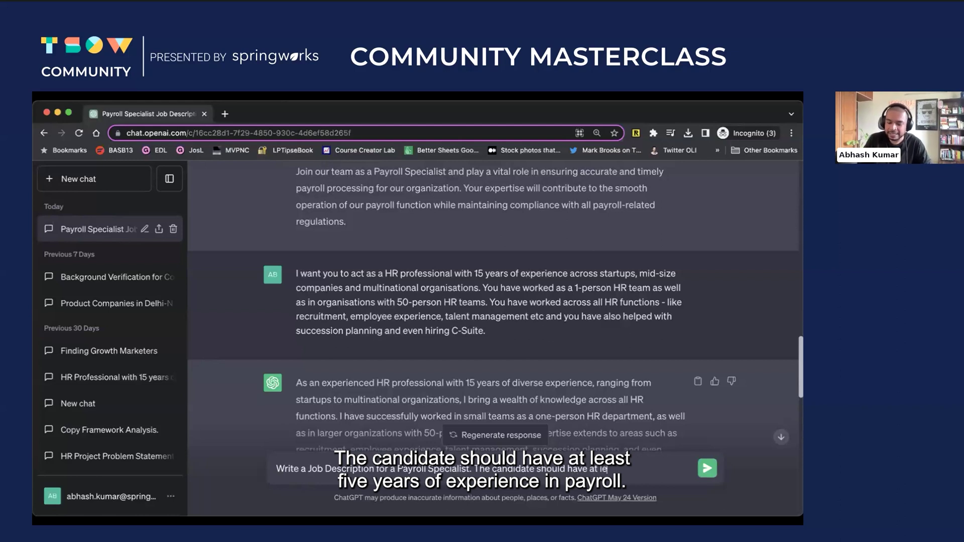
type("ast 5 years of")
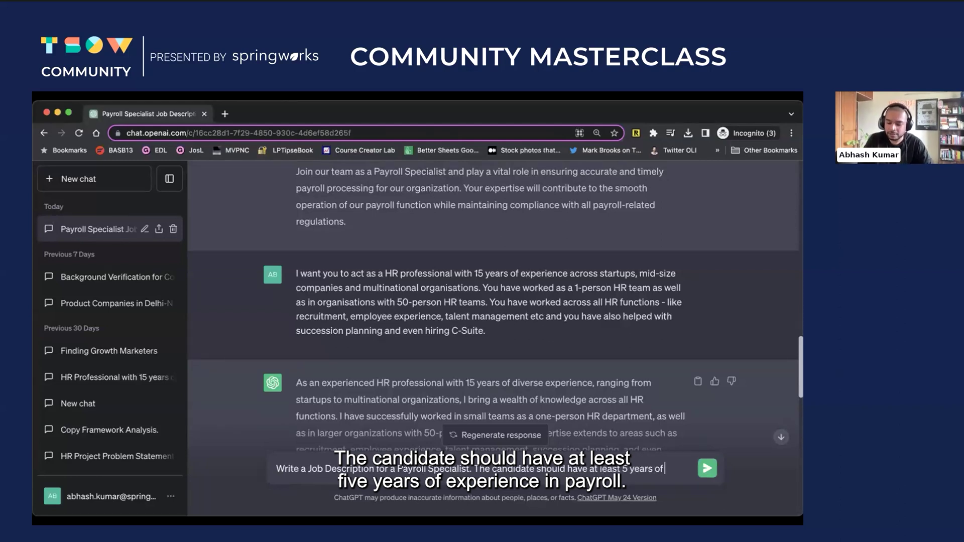
type(" experience3 in")
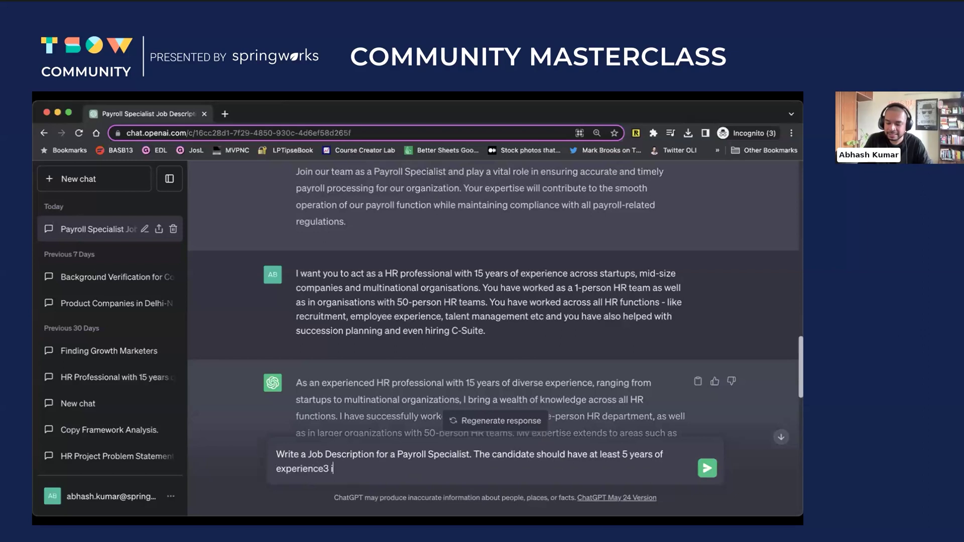
key("BackSpace")
key("BackSpace")
key("BackSpace")
key("BackSpace")
type("in Payrol")
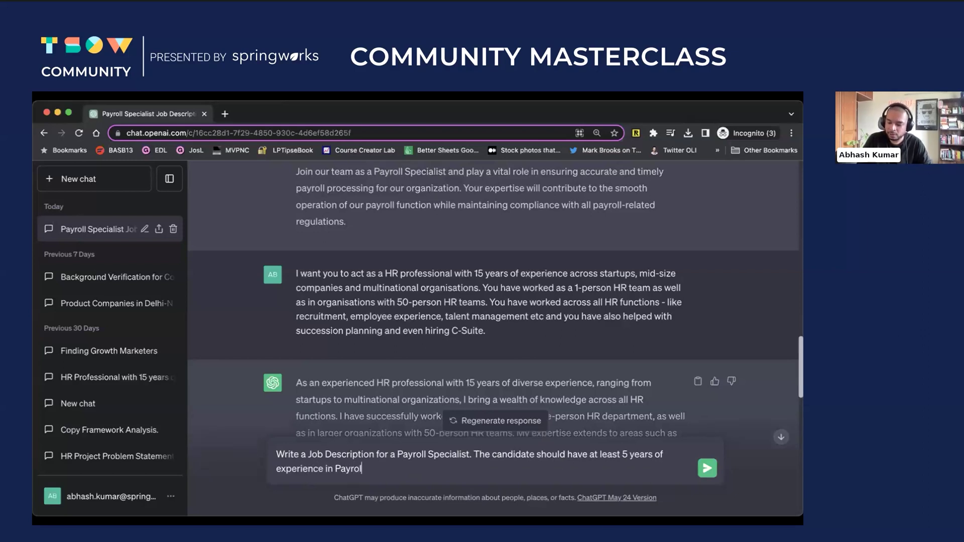
type("l management.")
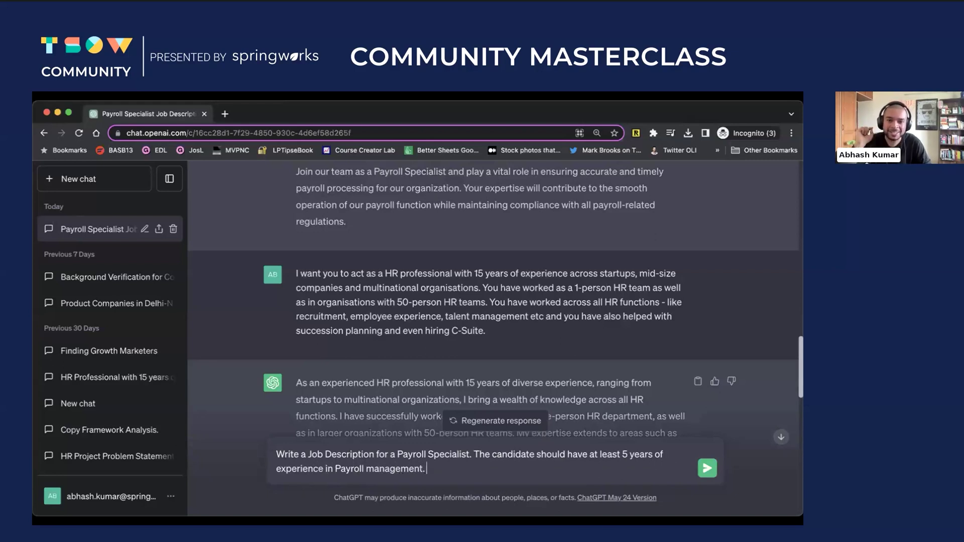
Add the sentence "The job opening is for a FinTech organisation based out of Mumbai, India." to the unsent prompt.
type("The q")
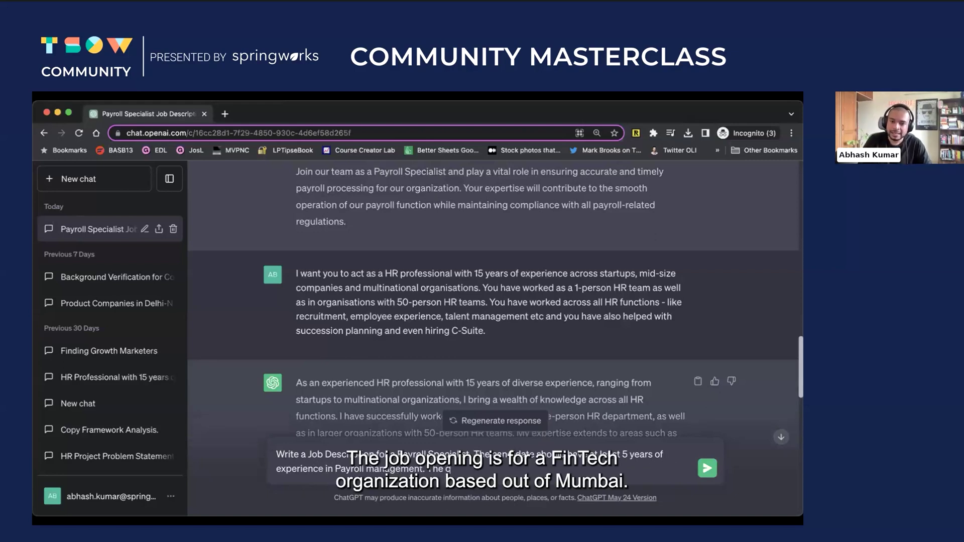
key("BackSpace")
type("job")
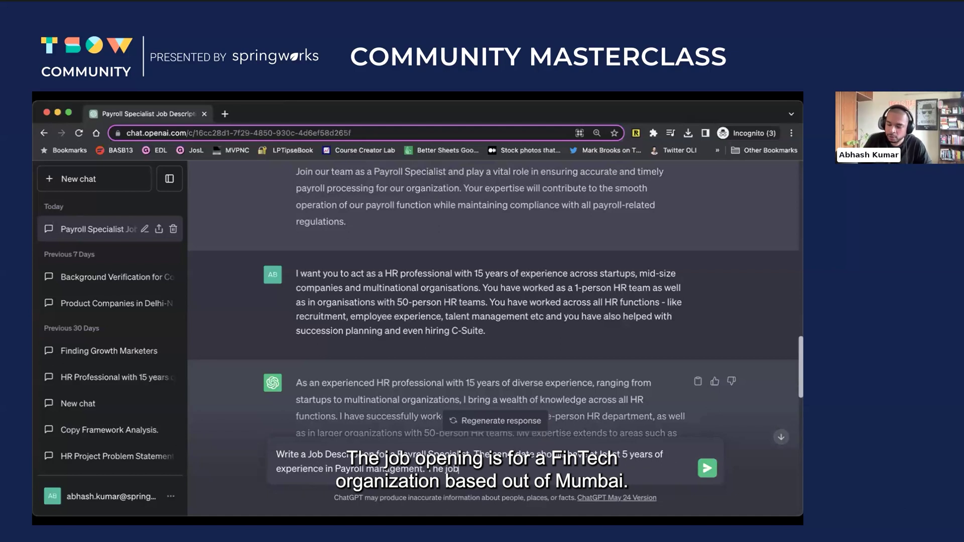
type(" opening is for")
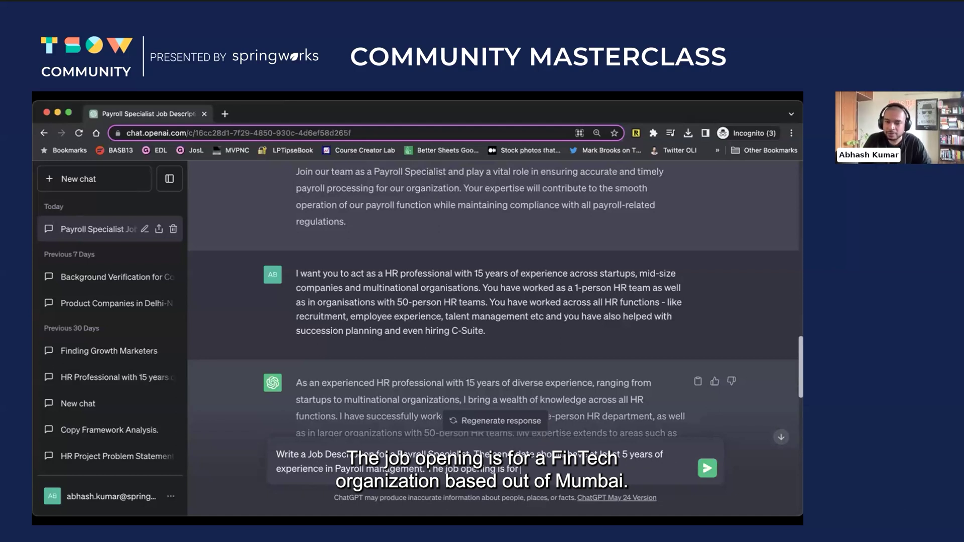
type(" a FinTech")
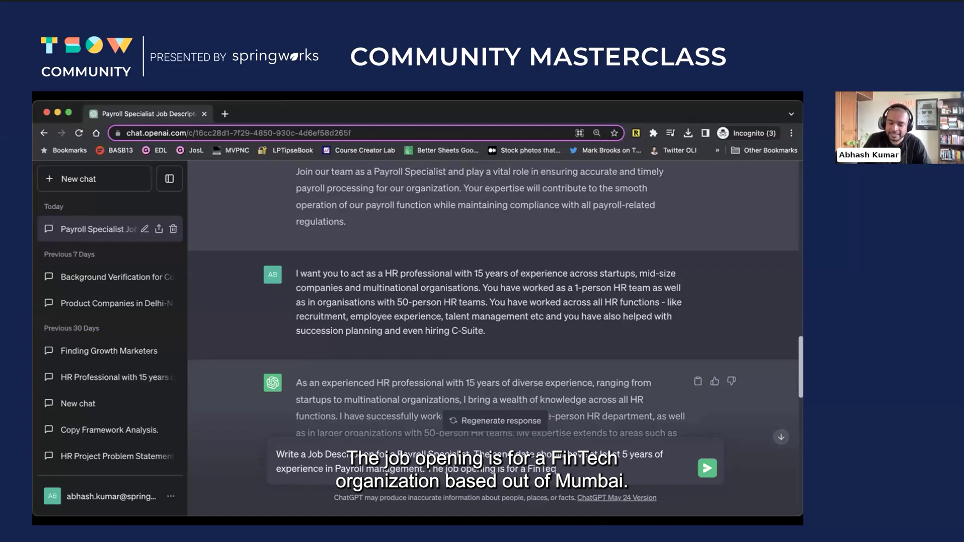
type(" organ")
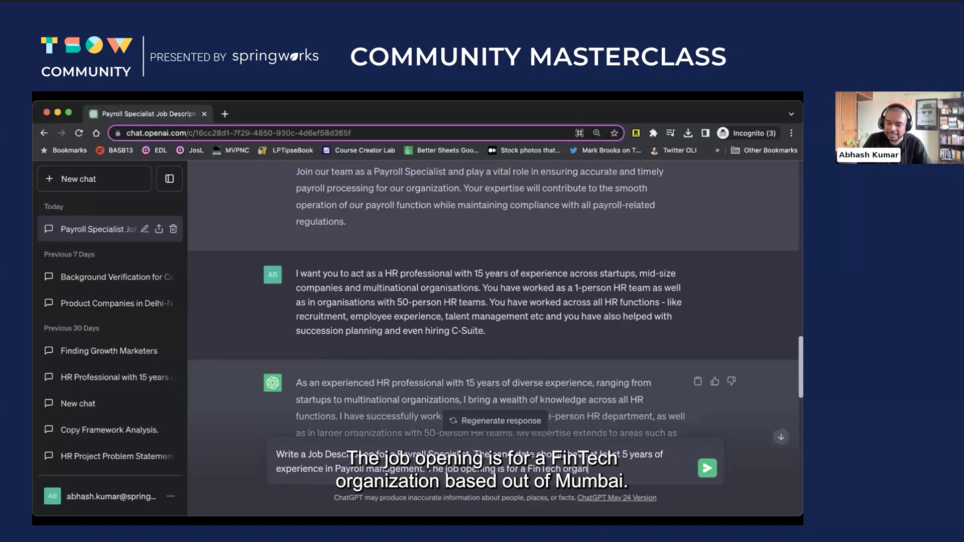
type("isation bas")
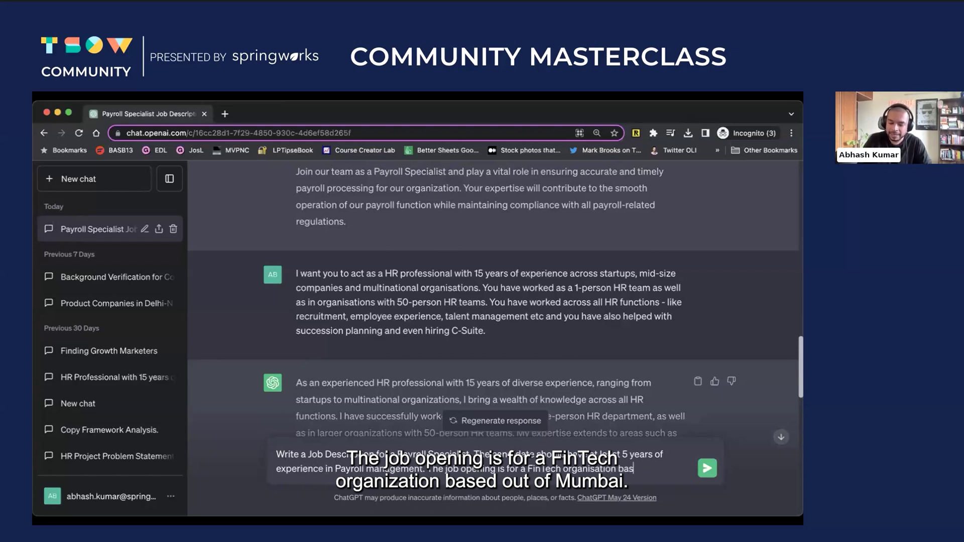
type("ed out of")
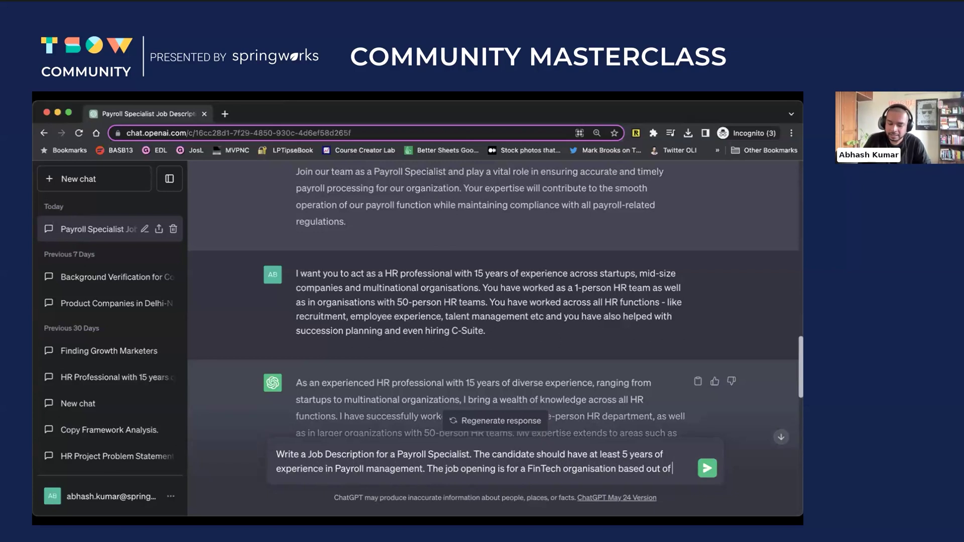
type(" Mumbai")
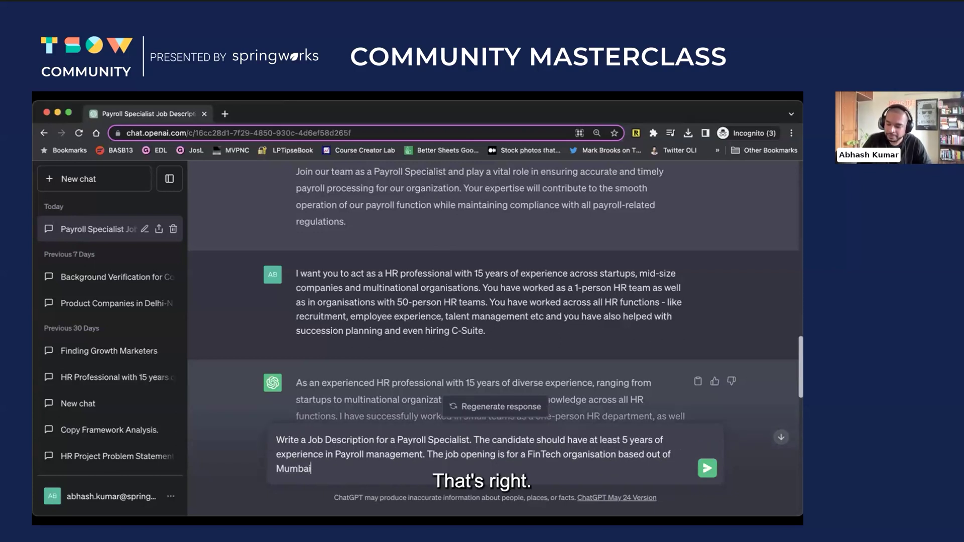
type(", India.")
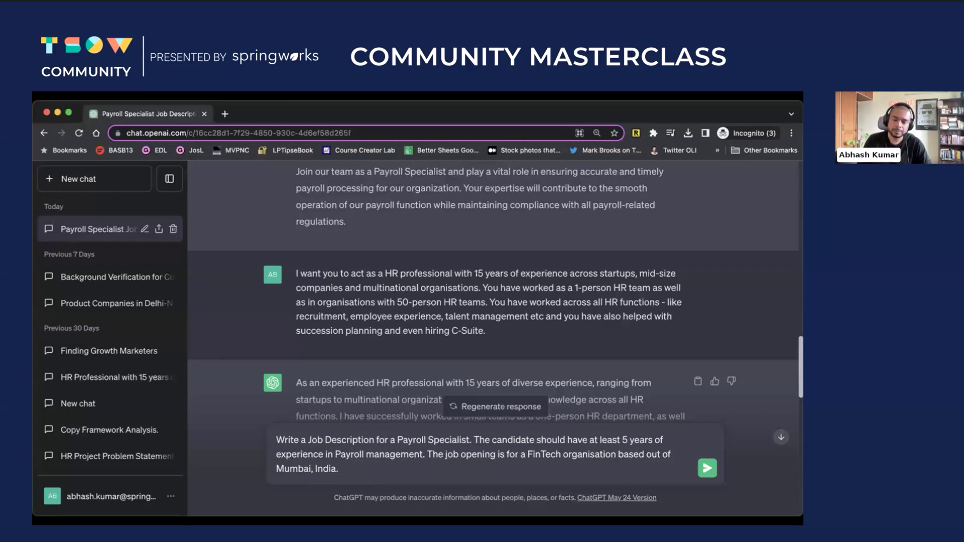
Extend the unsent prompt with "The candidate should have worked at a FINTECH organisation for at least 2 years.".
type("The ca")
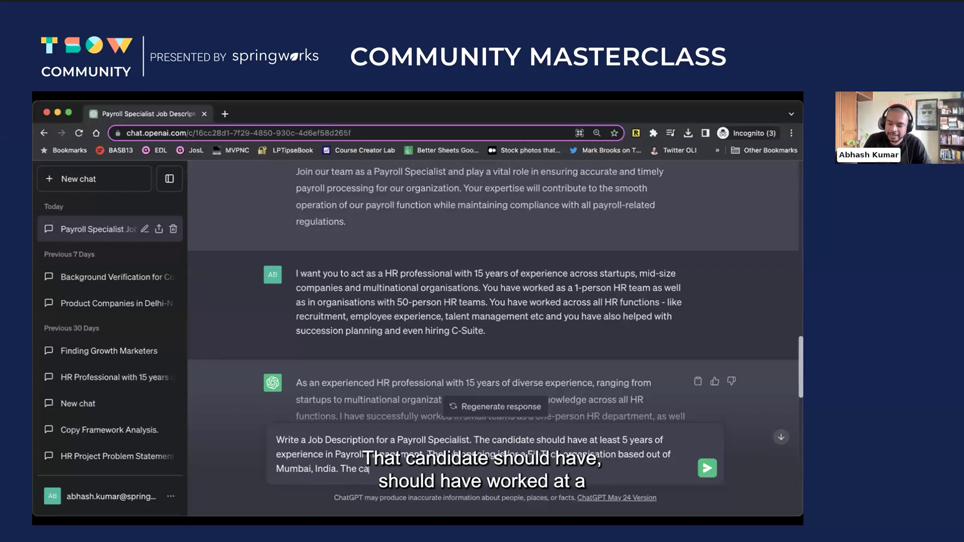
type("ndidate shoul;d")
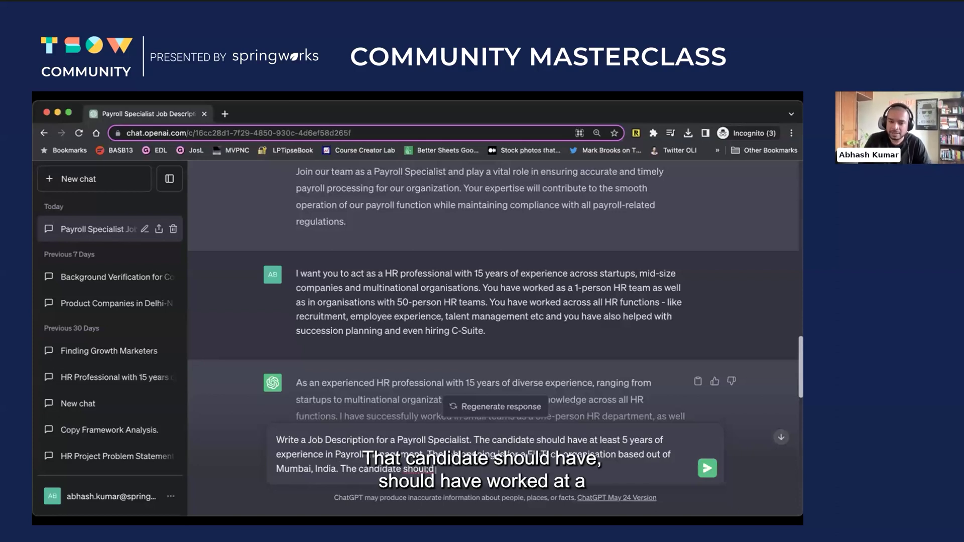
key("BackSpace")
key("BackSpace")
type("d ha")
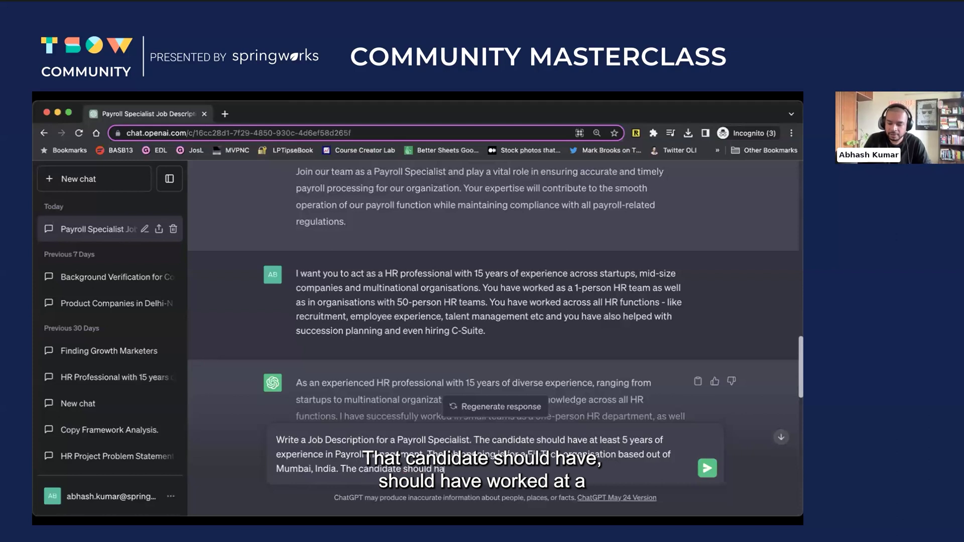
type("ve worked a")
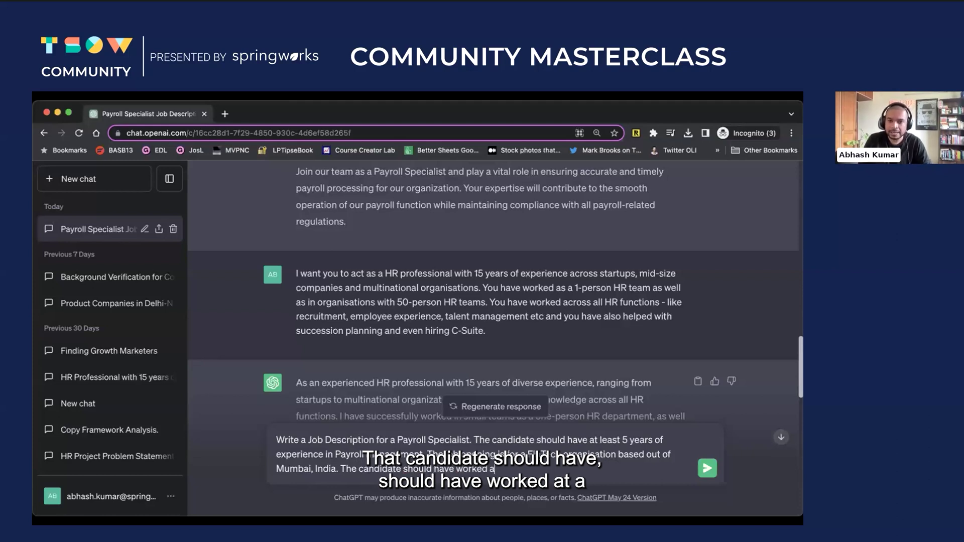
type("t a FIN")
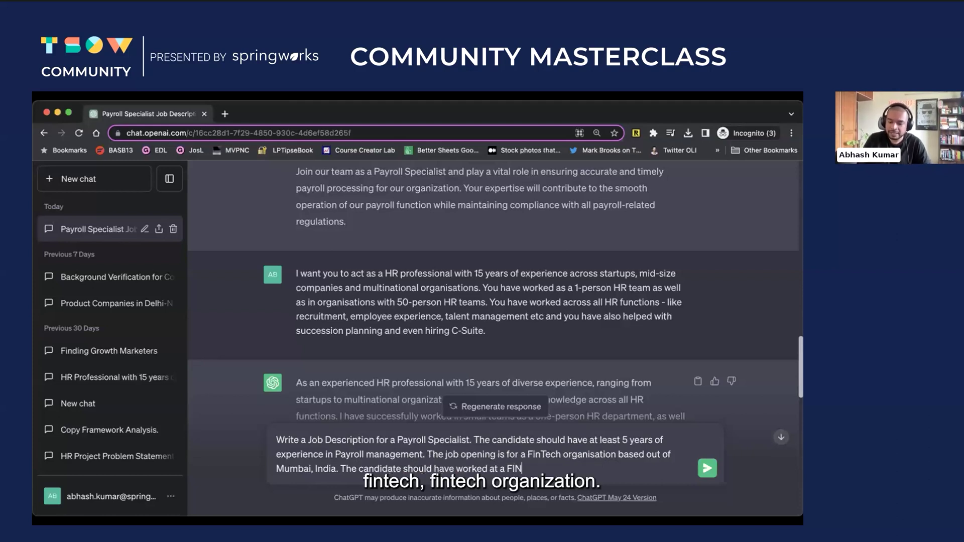
type("TECH ")
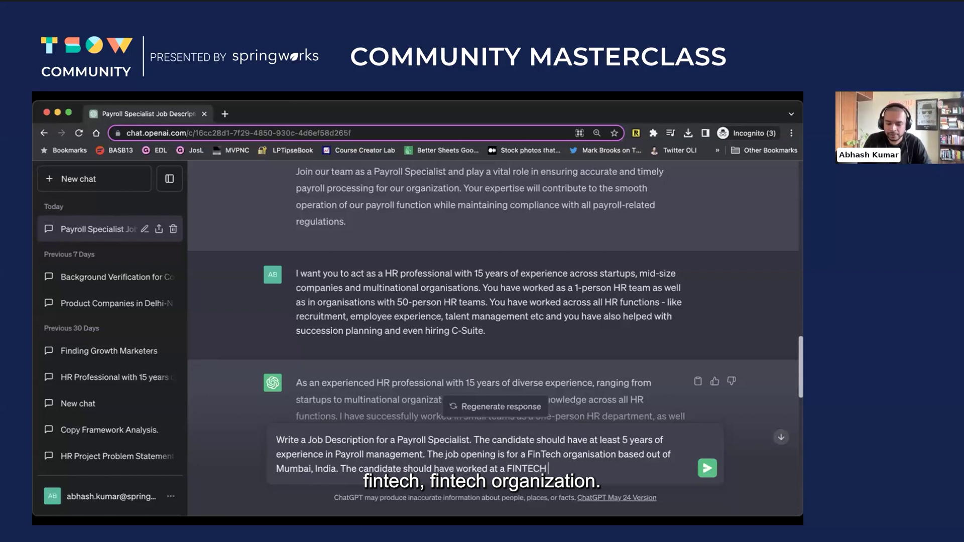
type("organisatio")
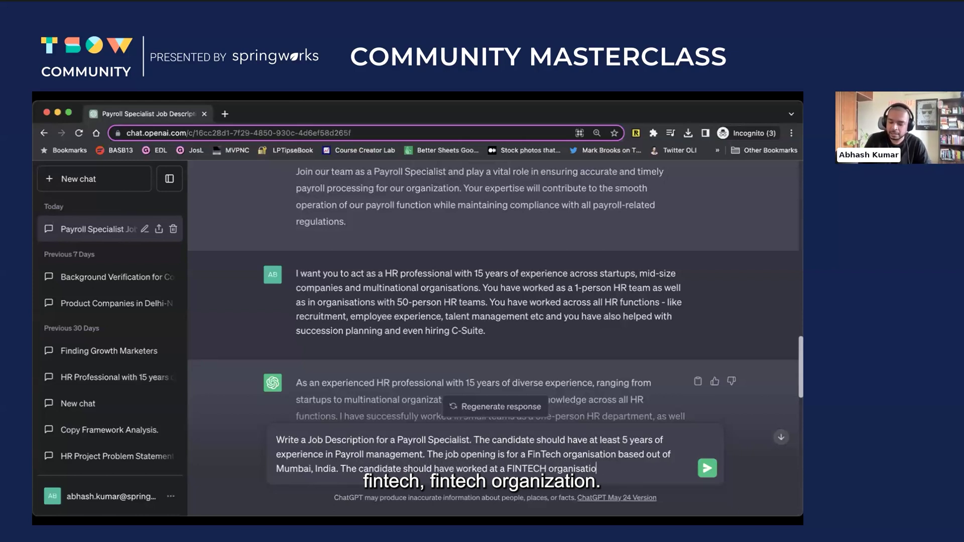
type("n for at least")
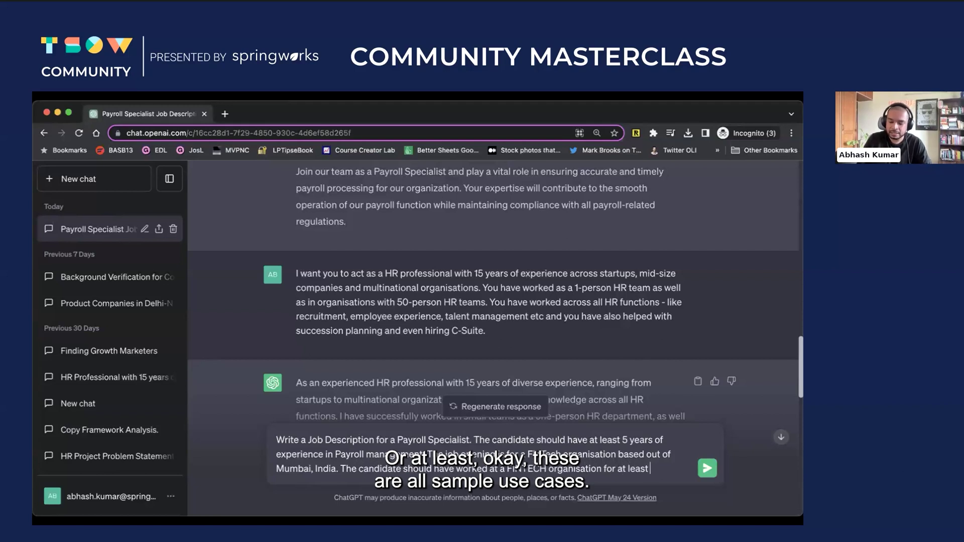
type(" 2 years.")
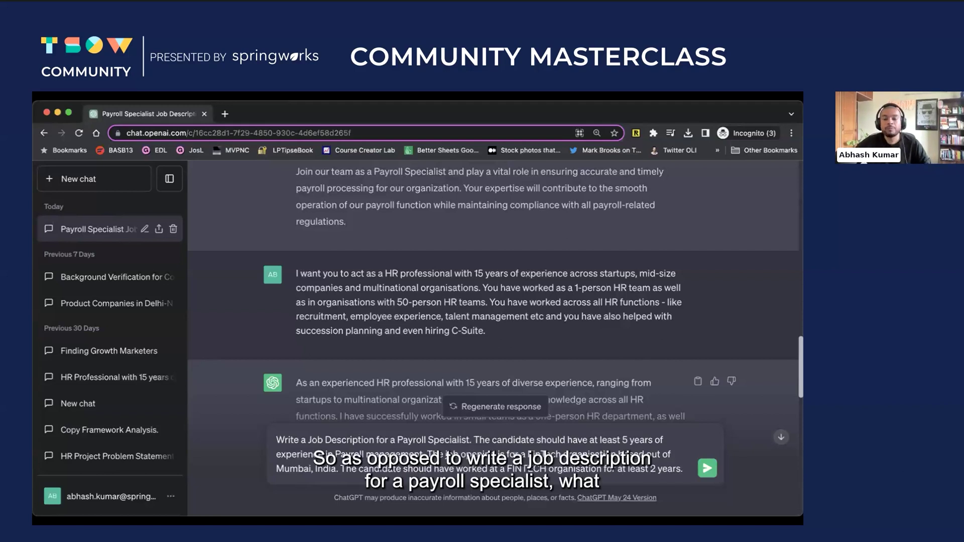
Compare the drafted prompt with the chat's original Payroll Specialist request, and send the detailed version.
scroll(567, 331, "up", 15)
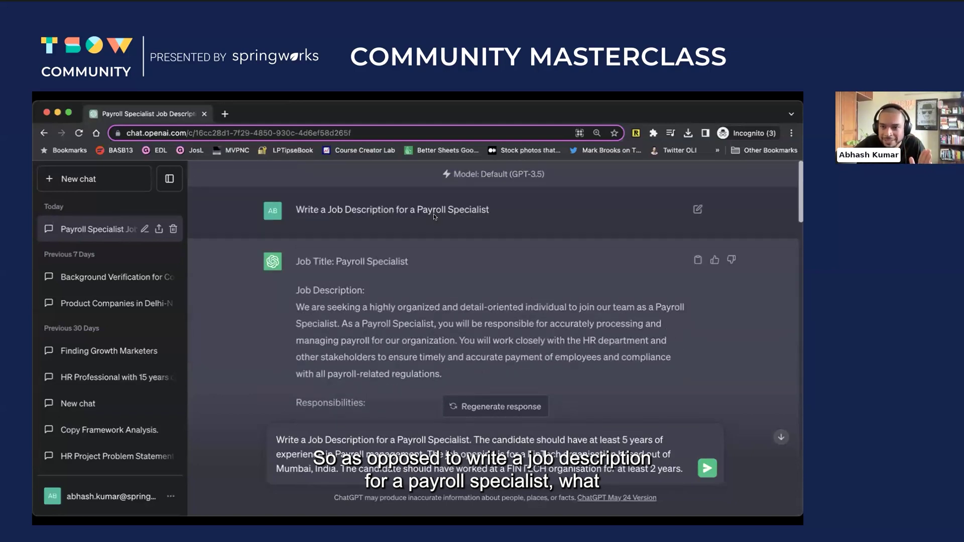
scroll(572, 296, "down", 10)
scroll(571, 296, "down", 15)
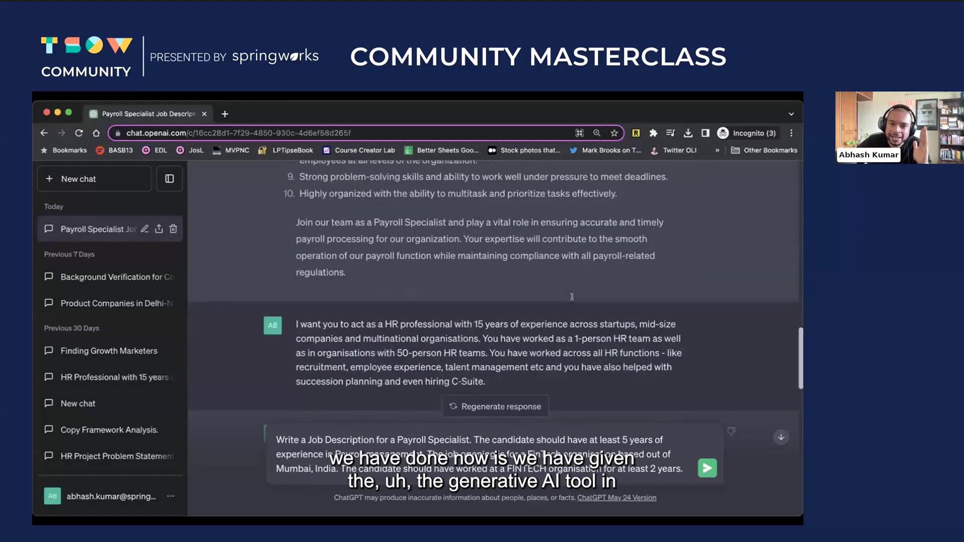
scroll(572, 296, "up", 1)
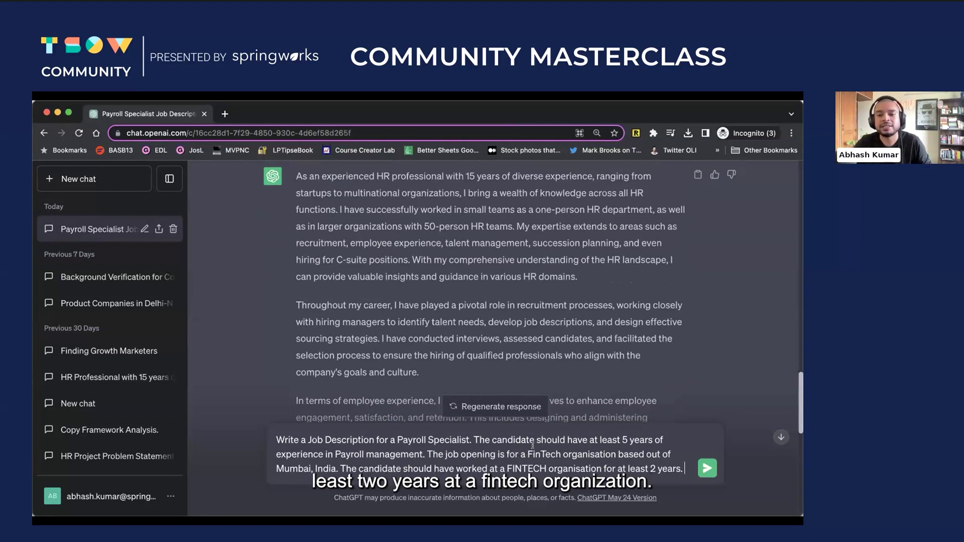
left_click(706, 468)
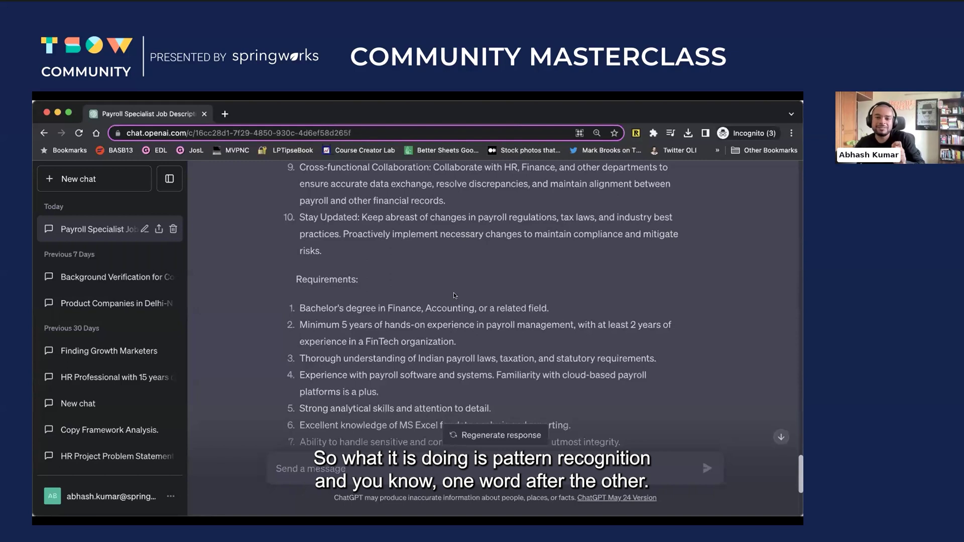
Examine the new job description for how it uses the given location, company type and experience details.
scroll(486, 261, "up", 10)
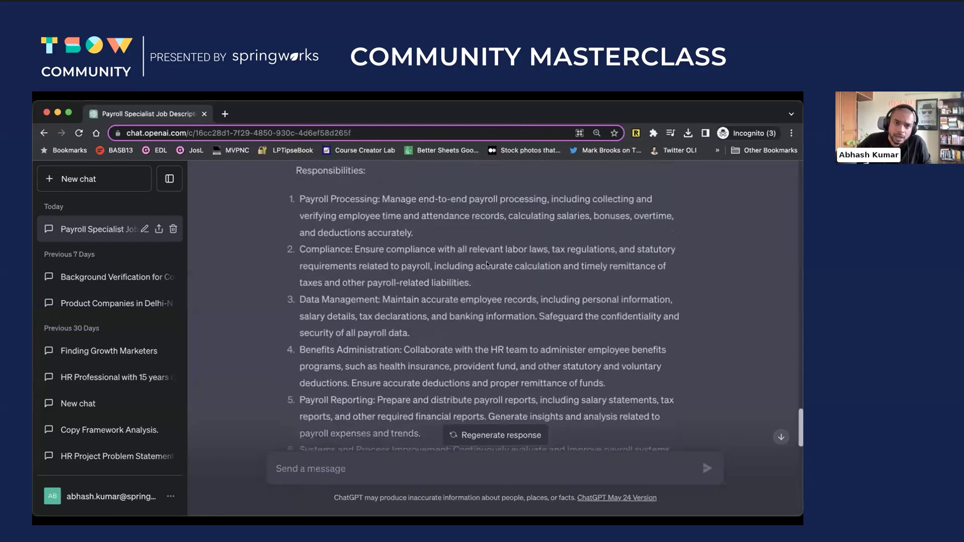
scroll(486, 261, "up", 8)
scroll(486, 261, "down", 3)
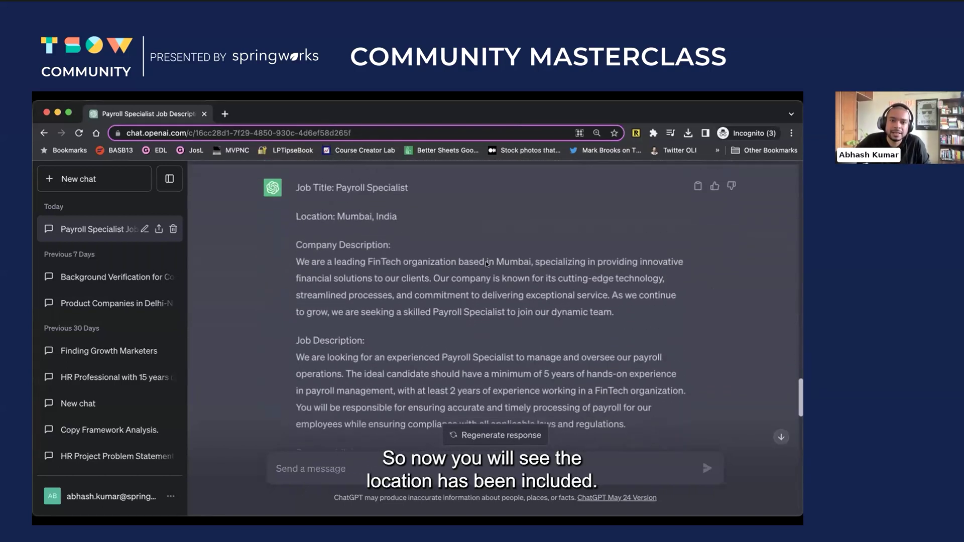
scroll(486, 261, "up", 1)
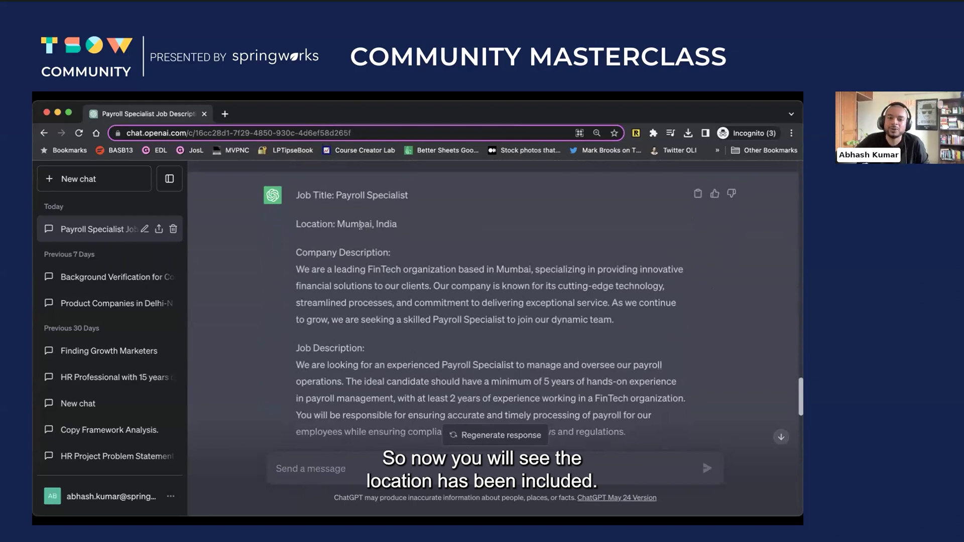
scroll(432, 244, "down", 1)
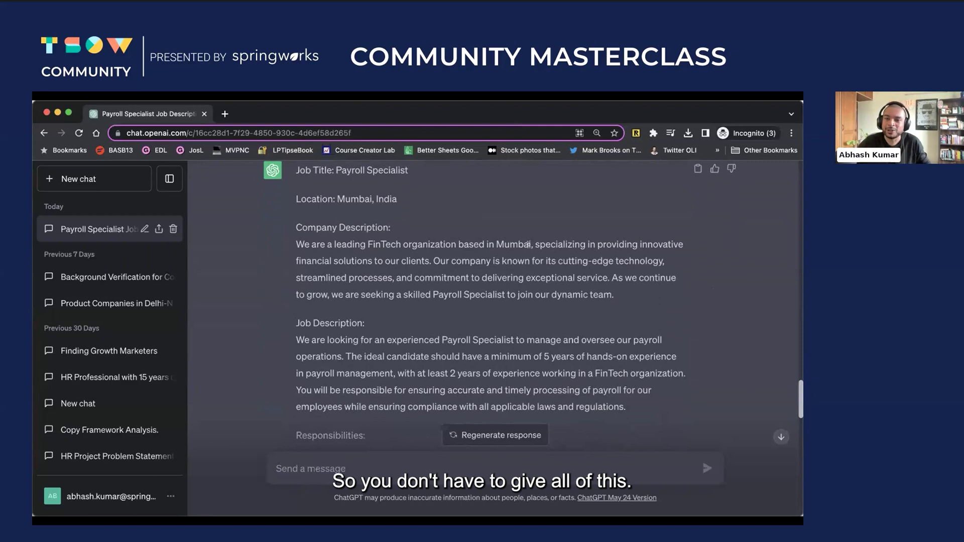
scroll(522, 303, "down", 5)
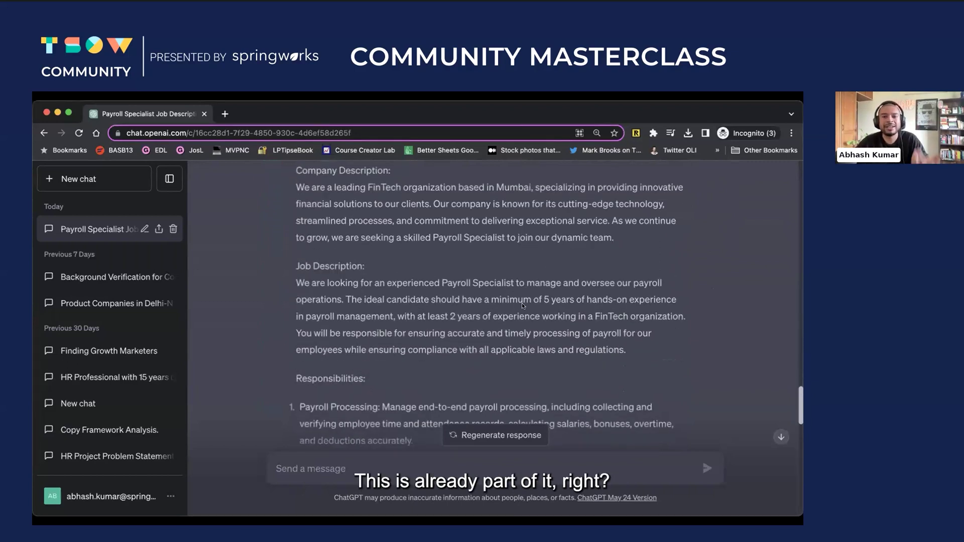
scroll(523, 303, "down", 10)
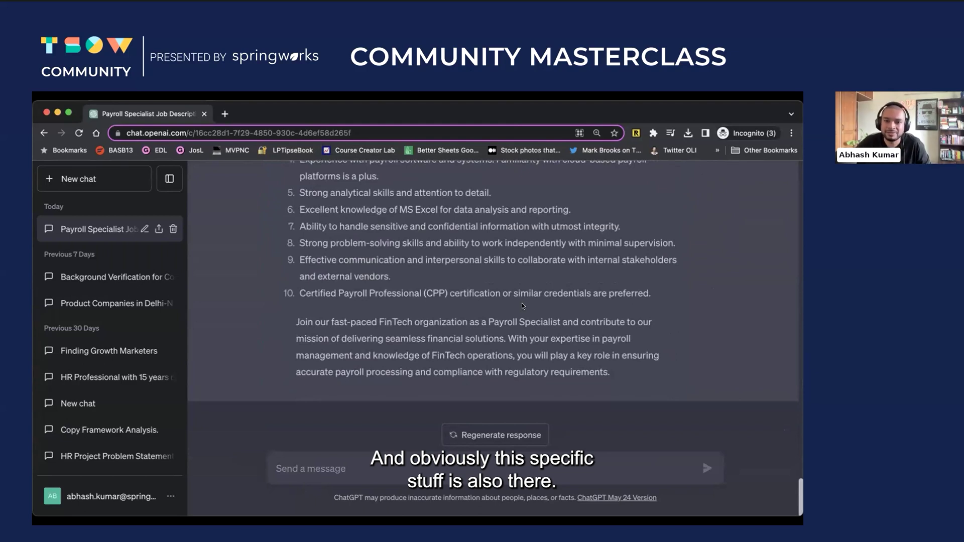
Compare the first job description's requirements with the new one's, highlighting the new one's Certified Payroll Professional (CPP) certification item.
scroll(522, 303, "up", 20)
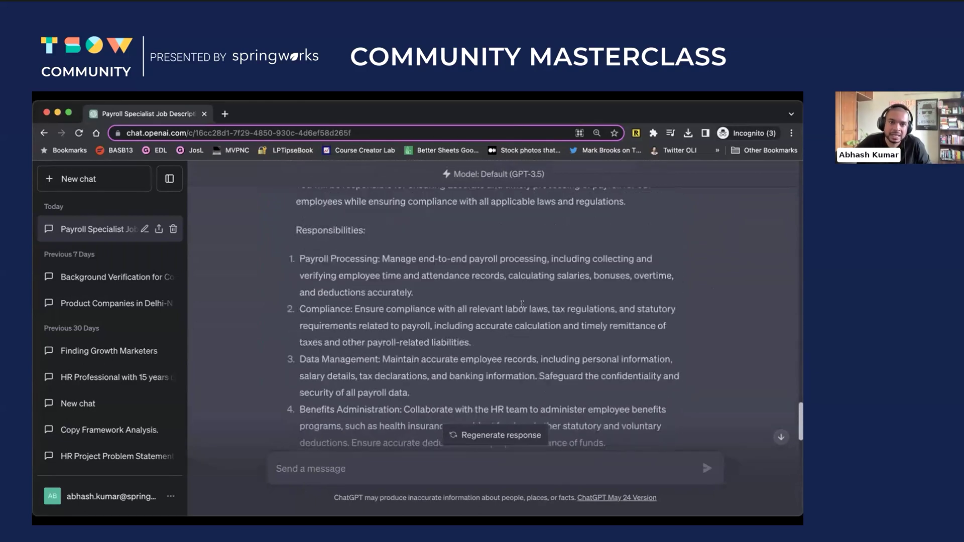
scroll(523, 303, "up", 10)
scroll(522, 304, "down", 10)
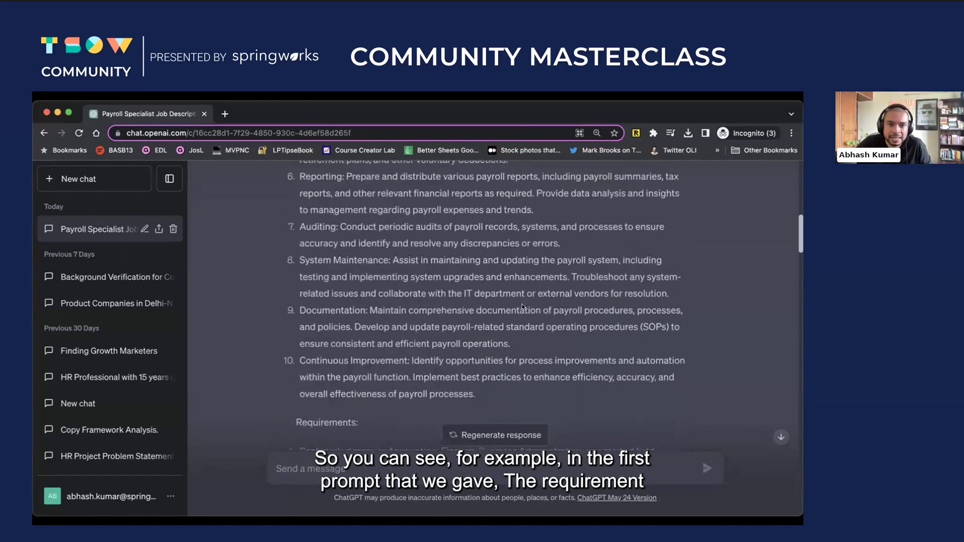
scroll(522, 304, "up", 5)
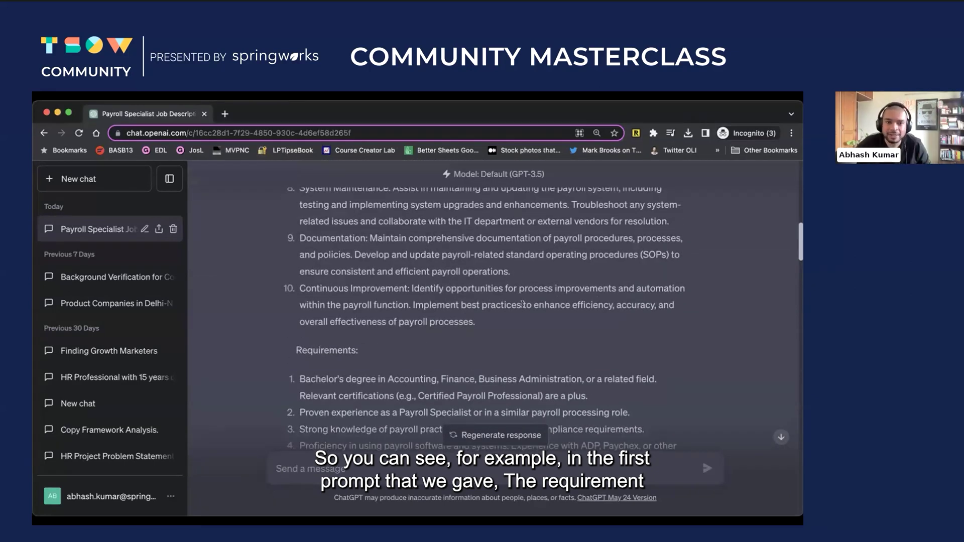
scroll(522, 303, "down", 3)
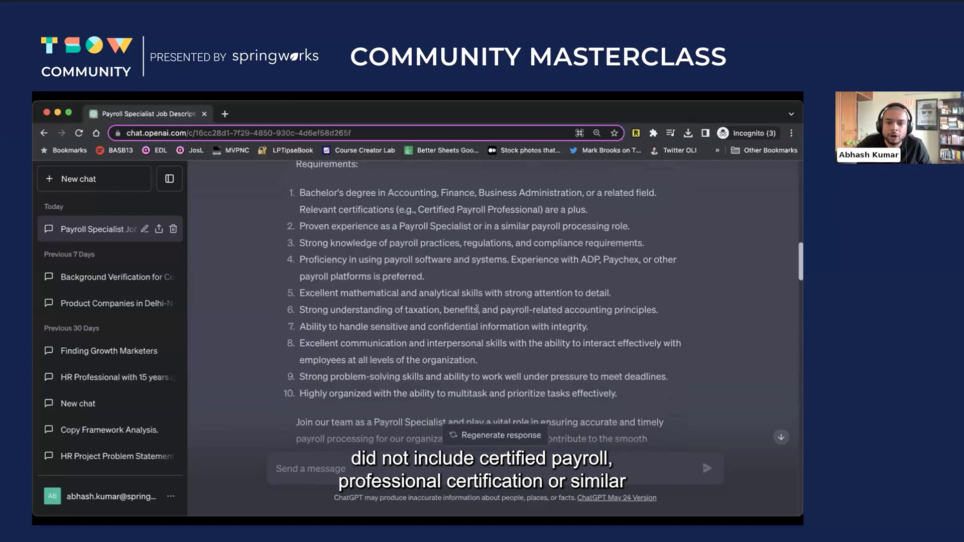
scroll(477, 308, "down", 10)
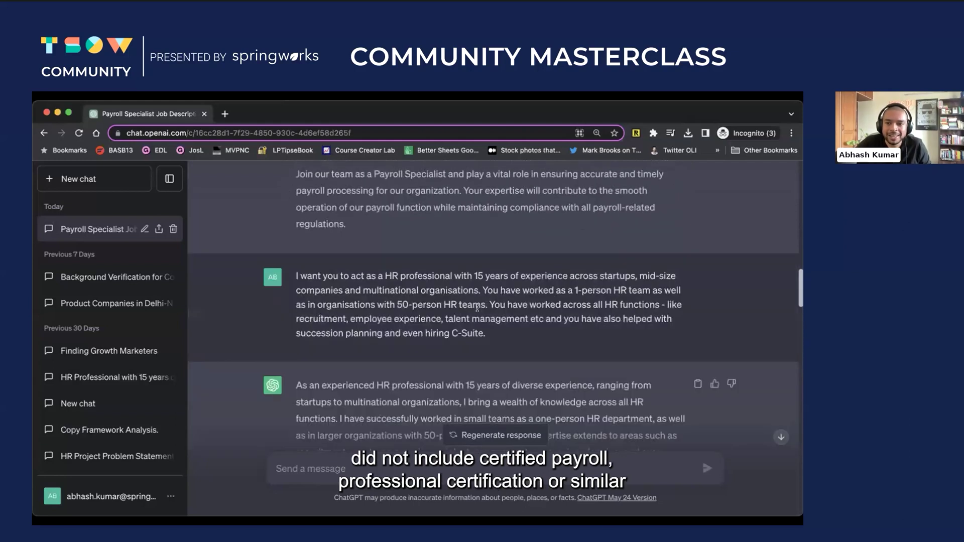
scroll(478, 313, "down", 15)
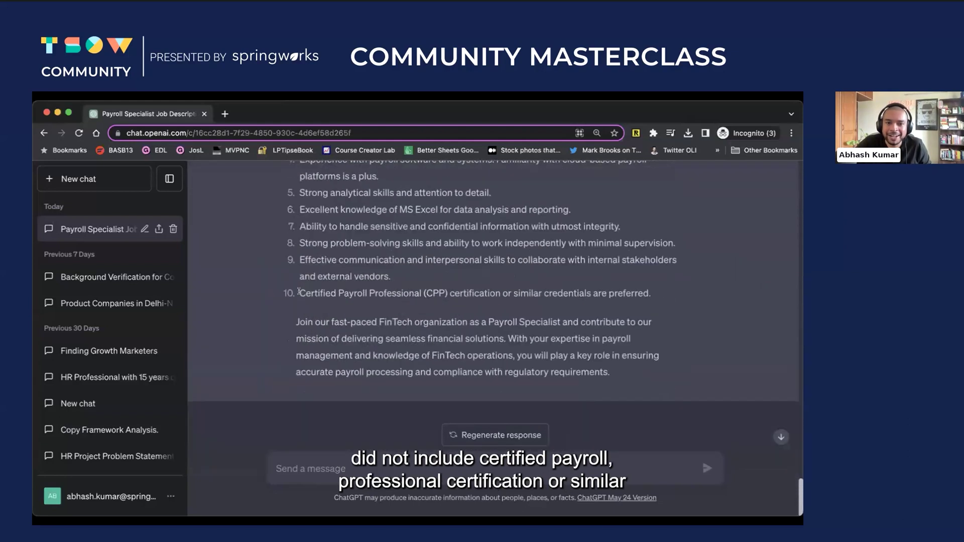
left_click_drag(341, 293, 540, 299)
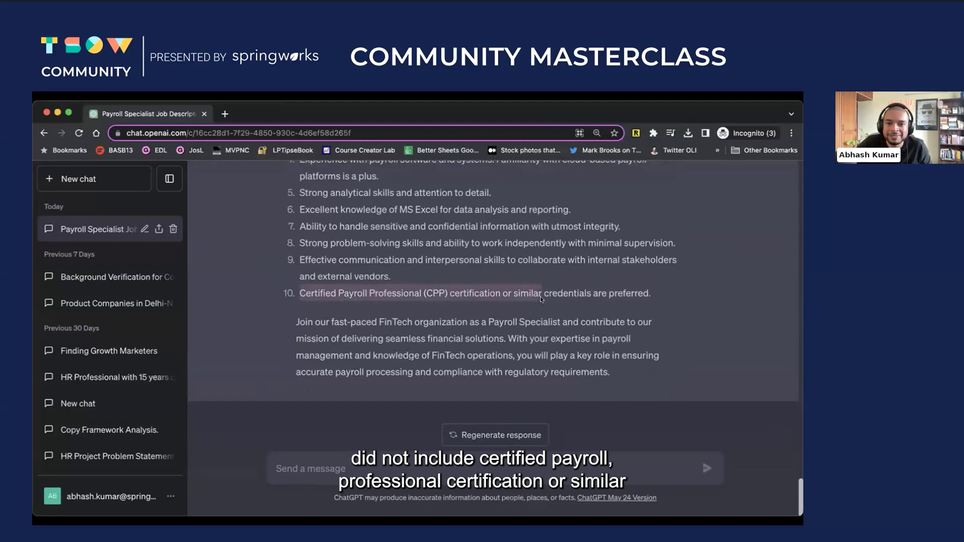
Highlight the remainder of the certification requirement, through "credentials are preferred", in the new job description.
left_click_drag(602, 299, 650, 298)
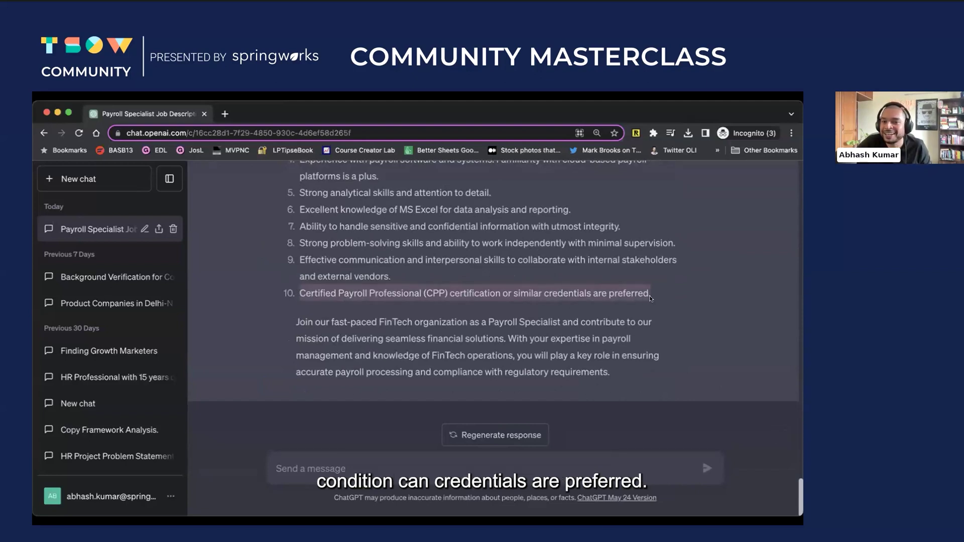
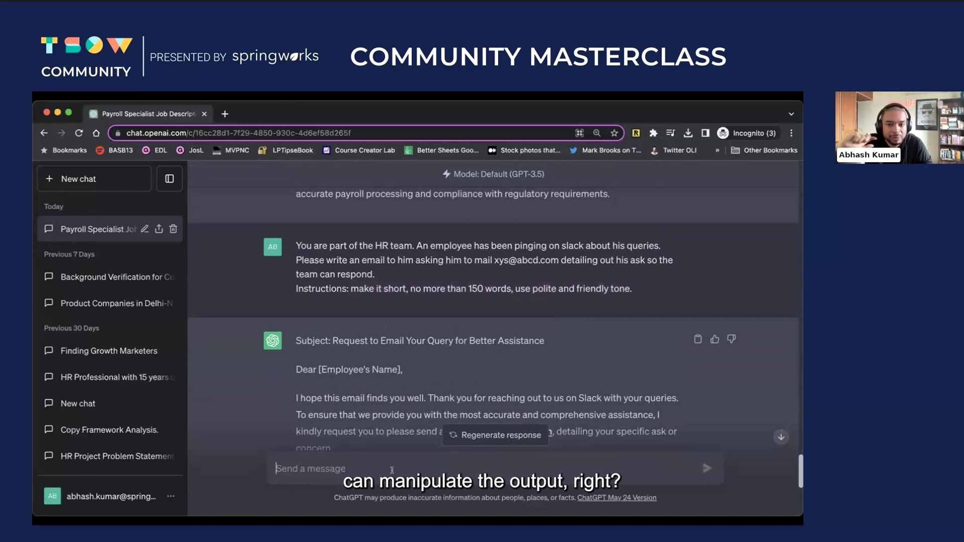
Draft a follow-up to the email request reading "make it shorter, no more than 100 words, use polite and friendly tone.".
type("make it short, no more than 150 words, use polite and friendly tone.")
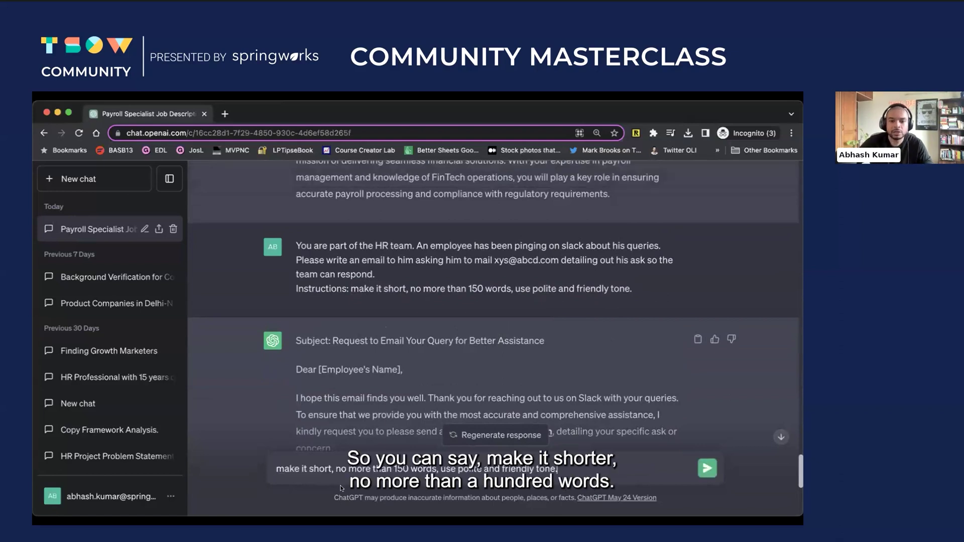
left_click(329, 469)
type("er")
left_click(410, 469)
key("BackSpace")
type("0")
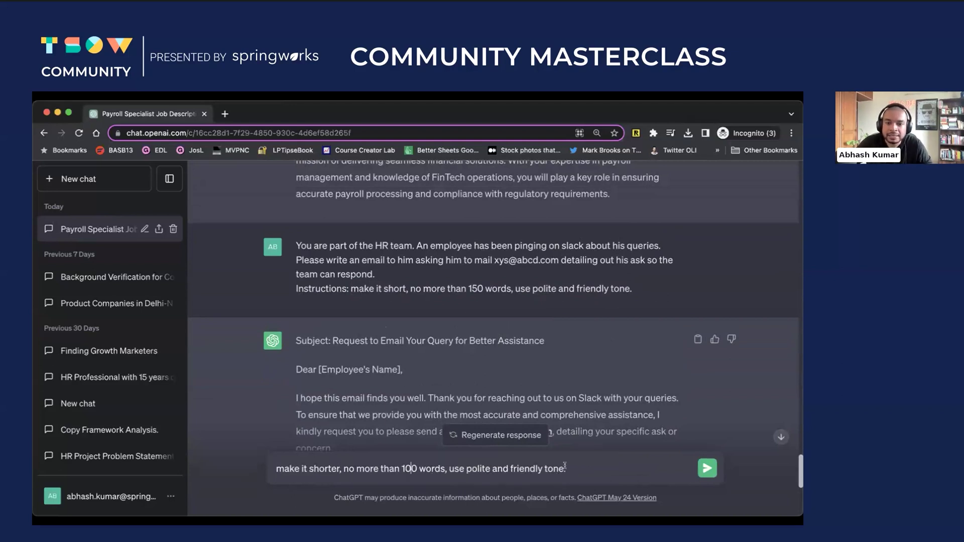
Replace the polite-tone wording with "and this time use a strict tone", send the follow-up, and review the rewritten email.
left_click_drag(564, 466, 448, 470)
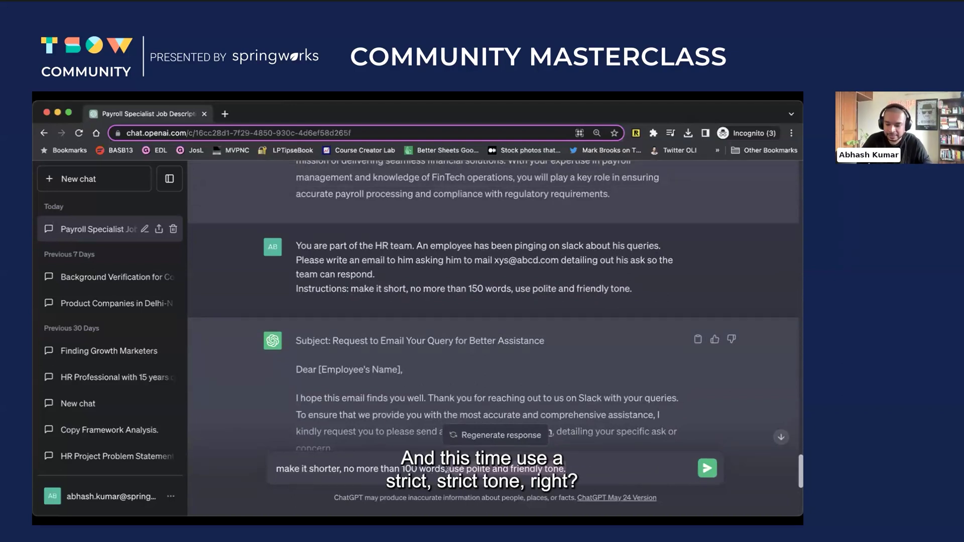
type("and this time us")
type("e a stric")
type("vt")
key("BackSpace")
key("BackSpace")
type("t tone")
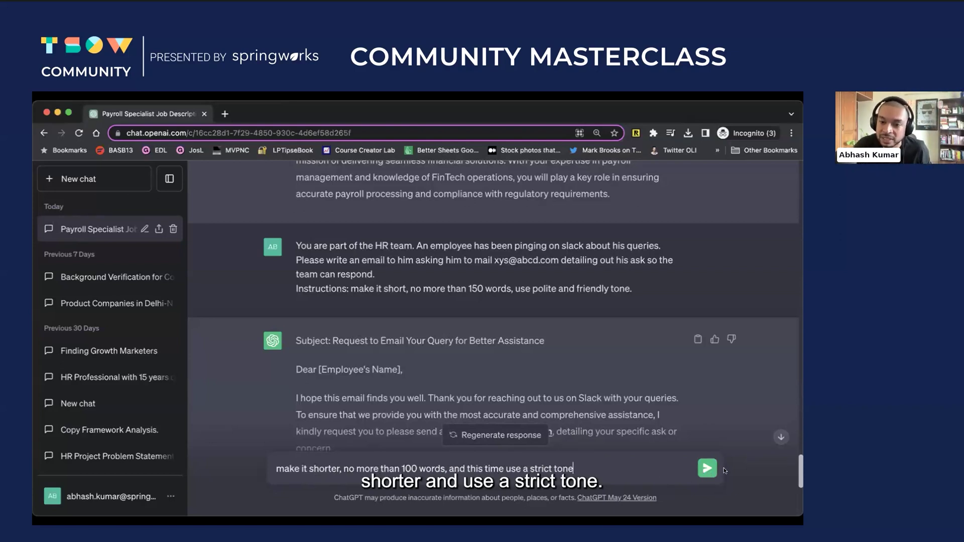
left_click(707, 468)
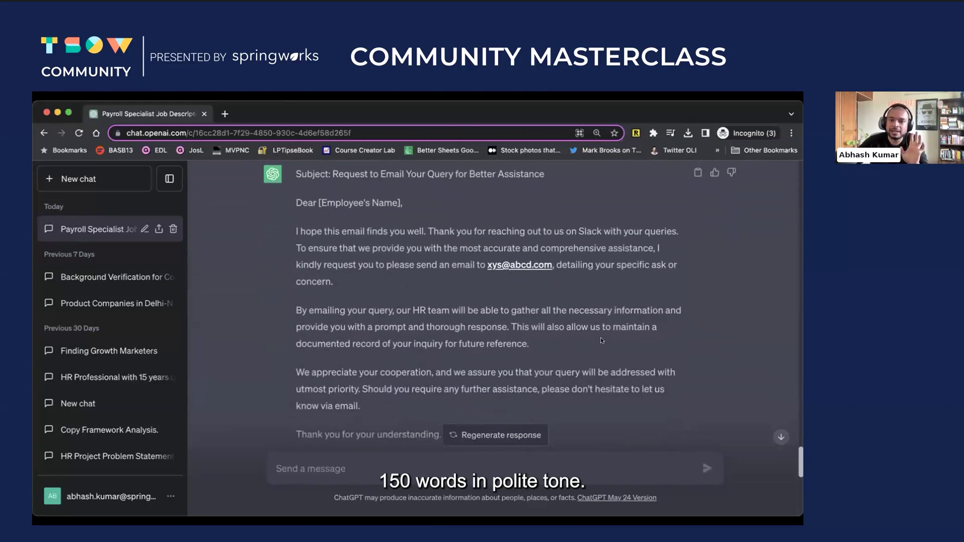
scroll(601, 340, "down", 10)
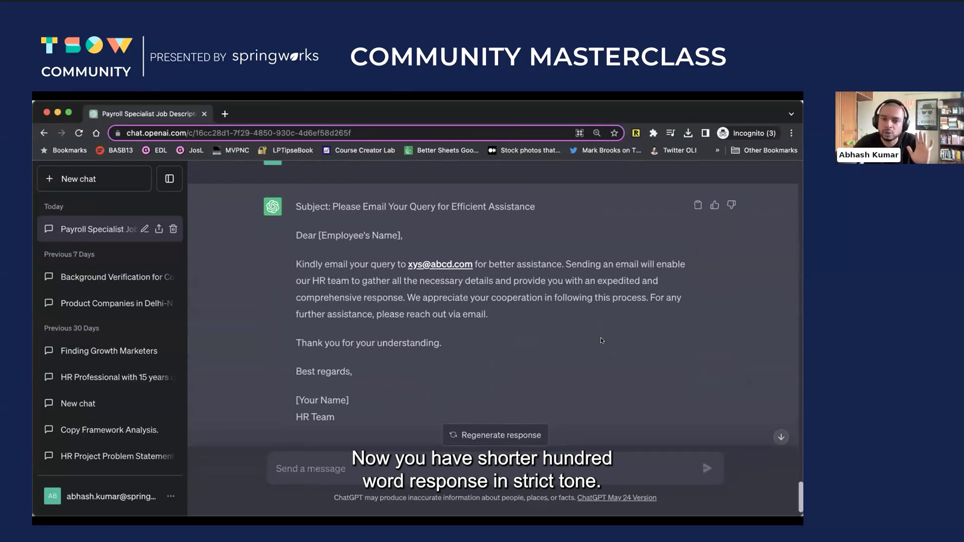
scroll(601, 341, "down", 2)
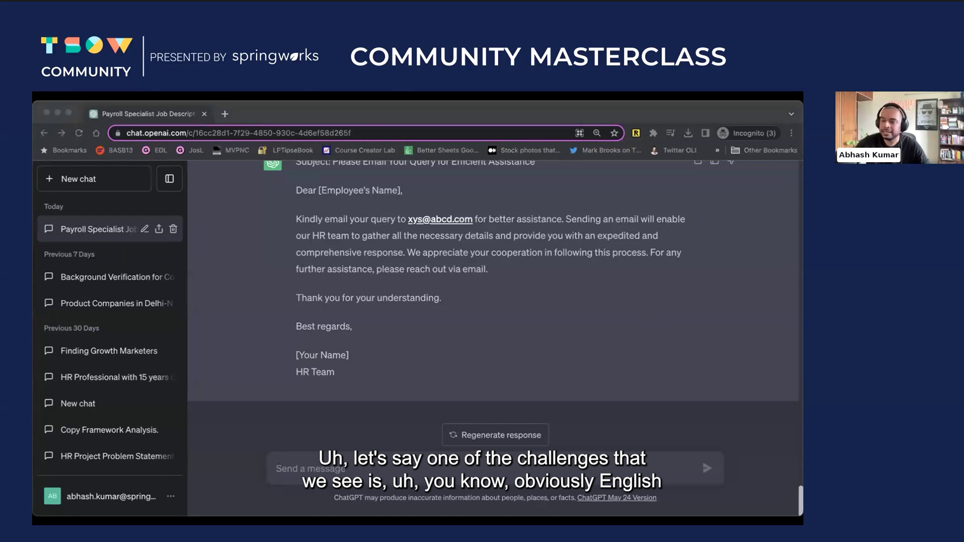
Draft a prompt making ChatGPT a proofreader and writer that corrects grammar, clarifies phrases, rewrites an extract and lists improvements made.
left_click(377, 471)
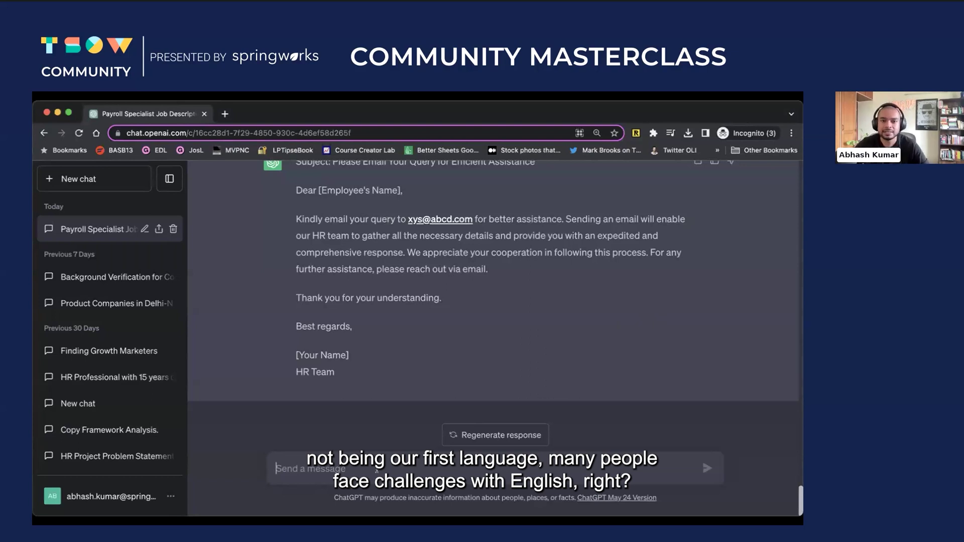
type("I want you to act as a proofreader and writer. I'll provide you with an extract. Proofread for grammatical errors and ensure it is written clearly. Phrases that can be written more clearly should be done so. Write the extract with the relevant changes and share a list of improvements made.")
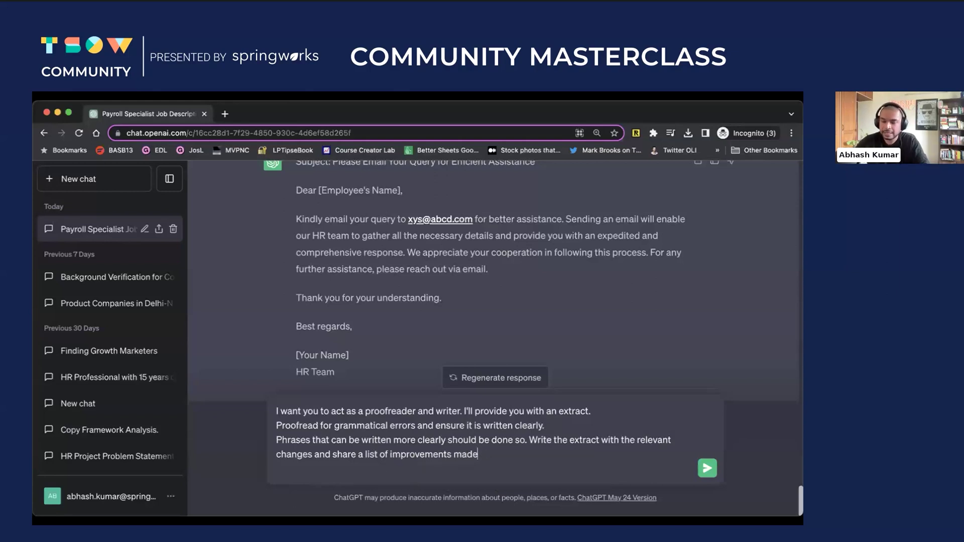
Start a new chat and send "Give me a badly written paragraph of english with horrible grammar. 200 words".
left_click(75, 176)
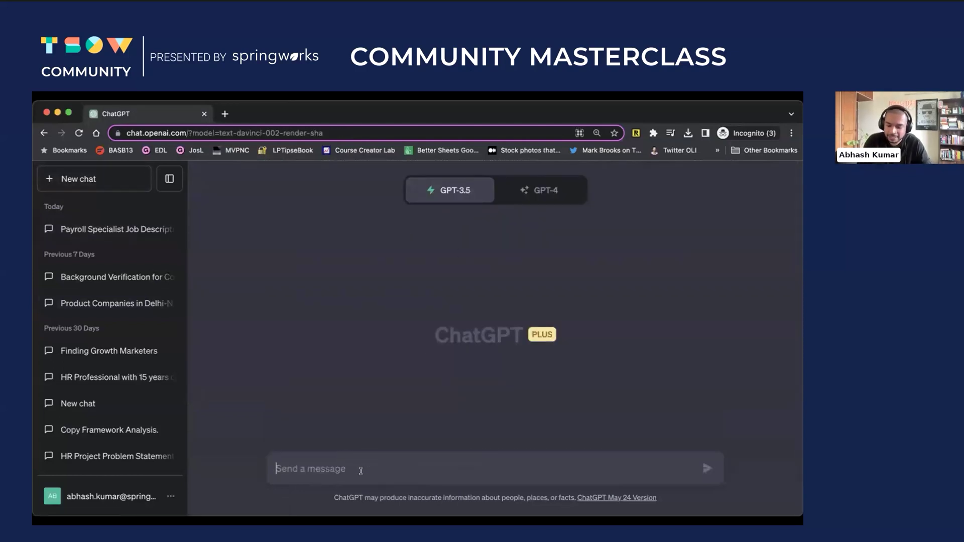
type("Give me a ")
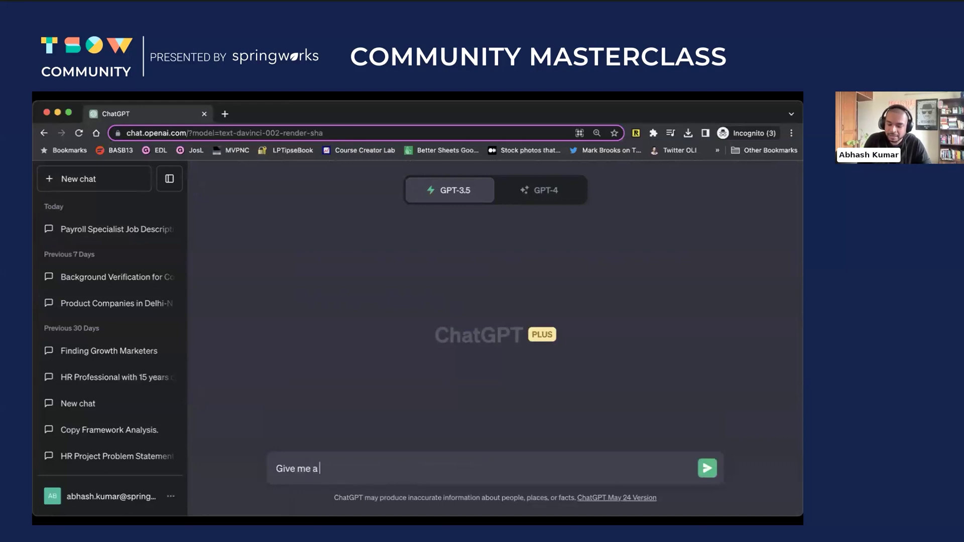
type("badly writ")
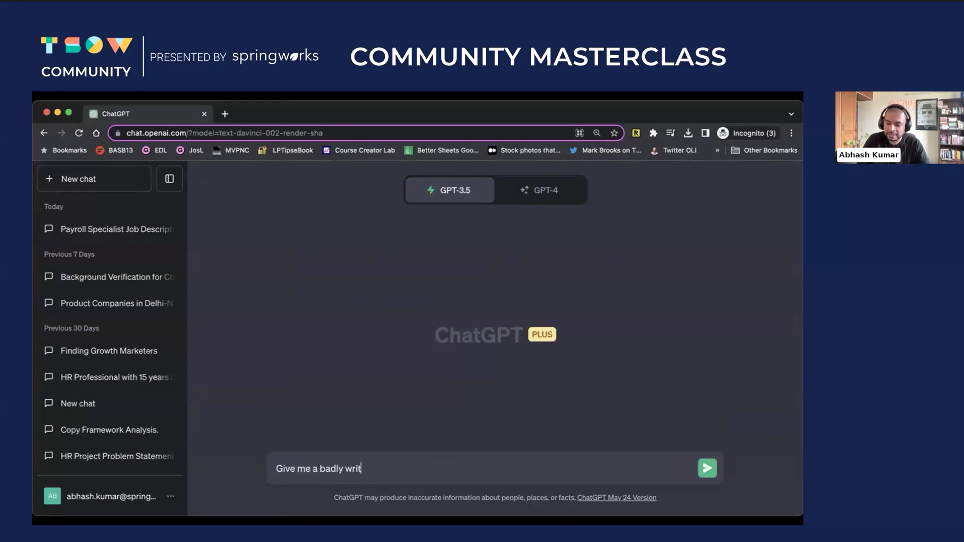
type("ten para")
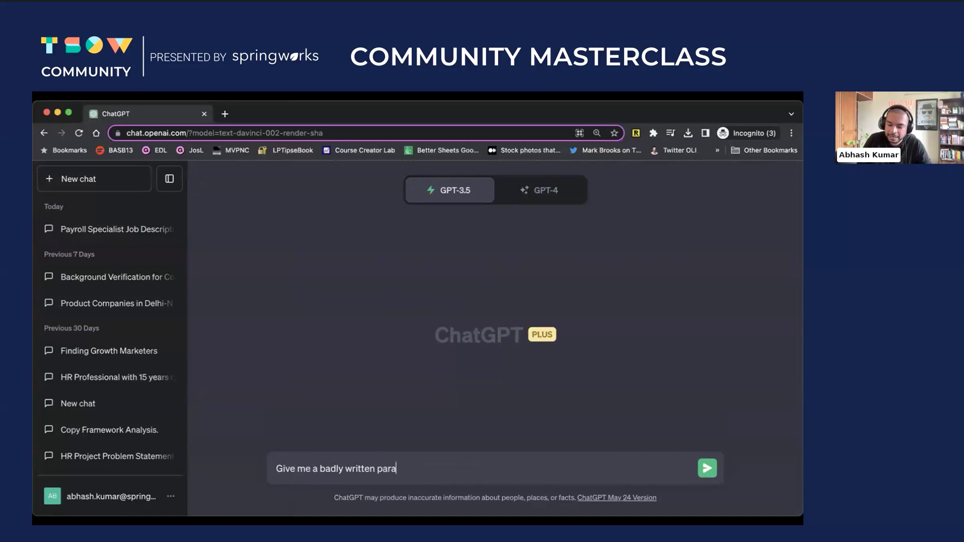
type("graph of enmglis")
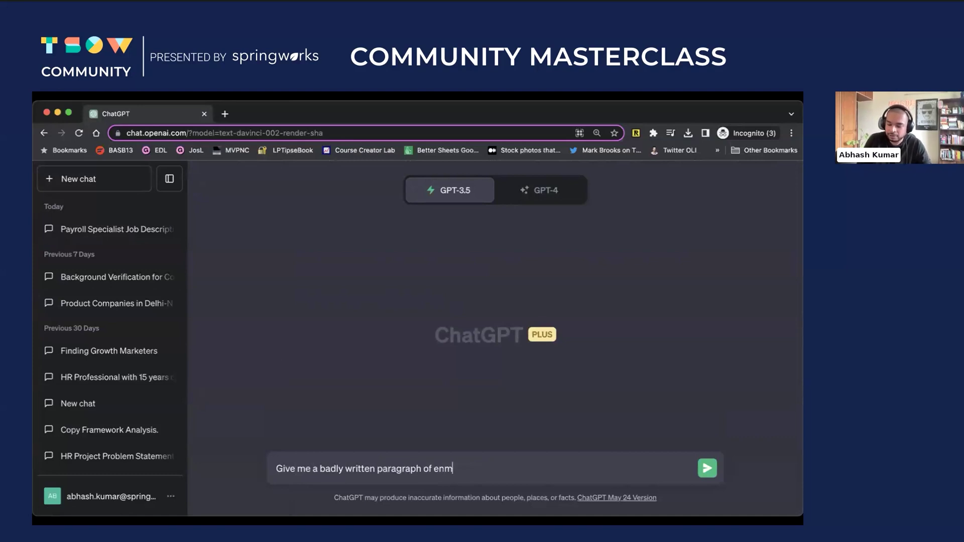
key("BackSpace")
key("BackSpace")
key("BackSpace")
key("BackSpace")
key("BackSpace")
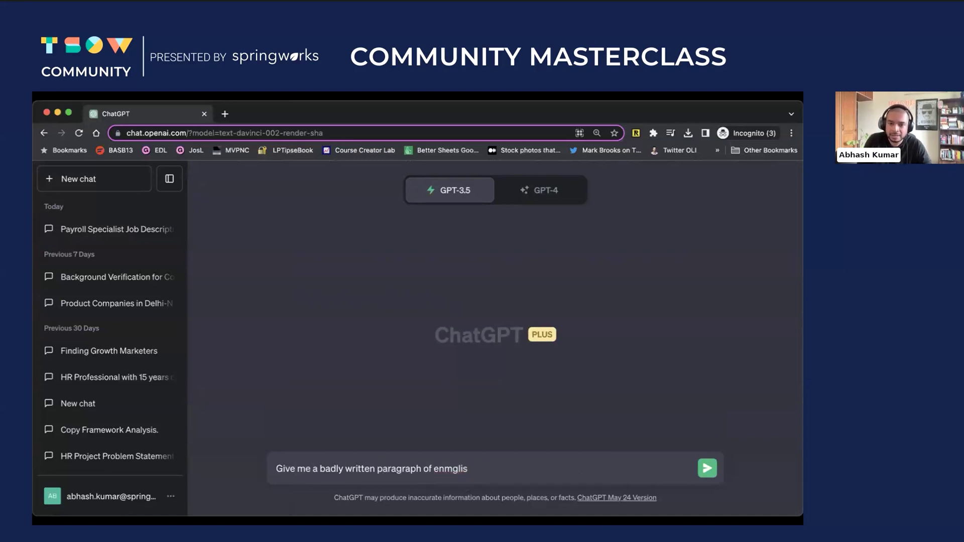
type("glish")
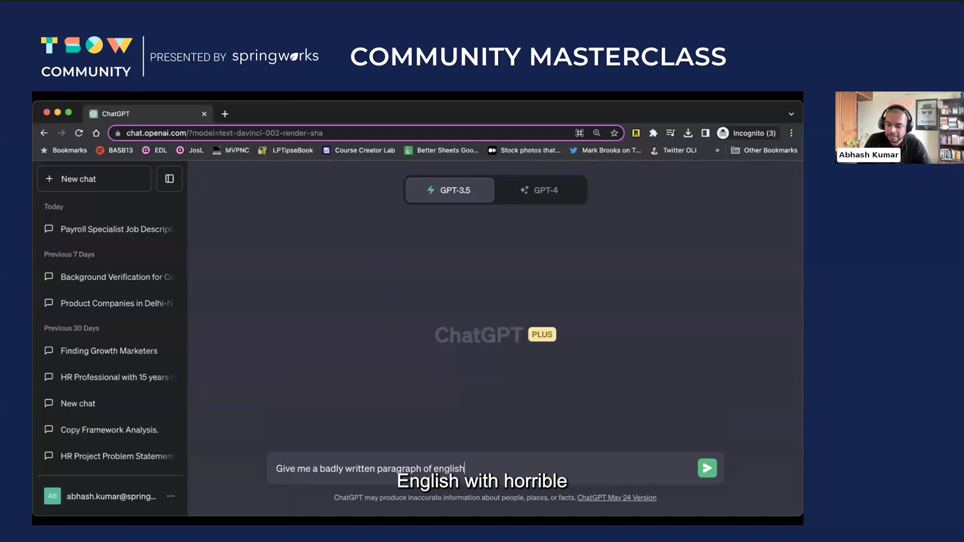
type(" with h")
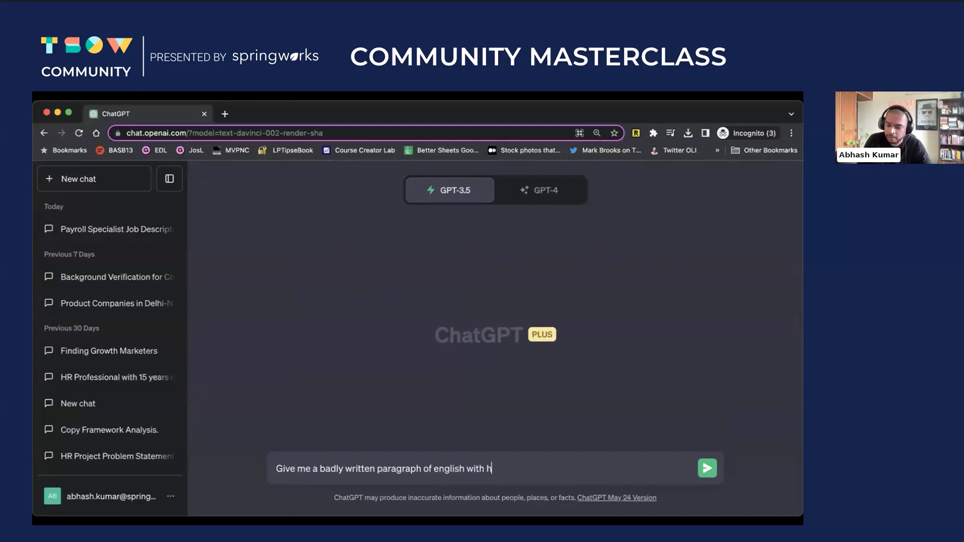
type("orrible gram")
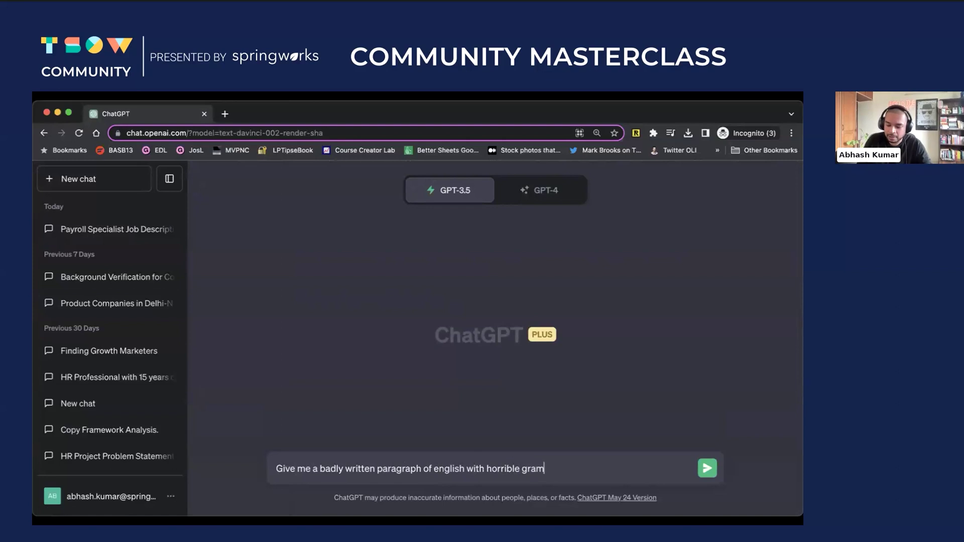
type("mar. 200 words")
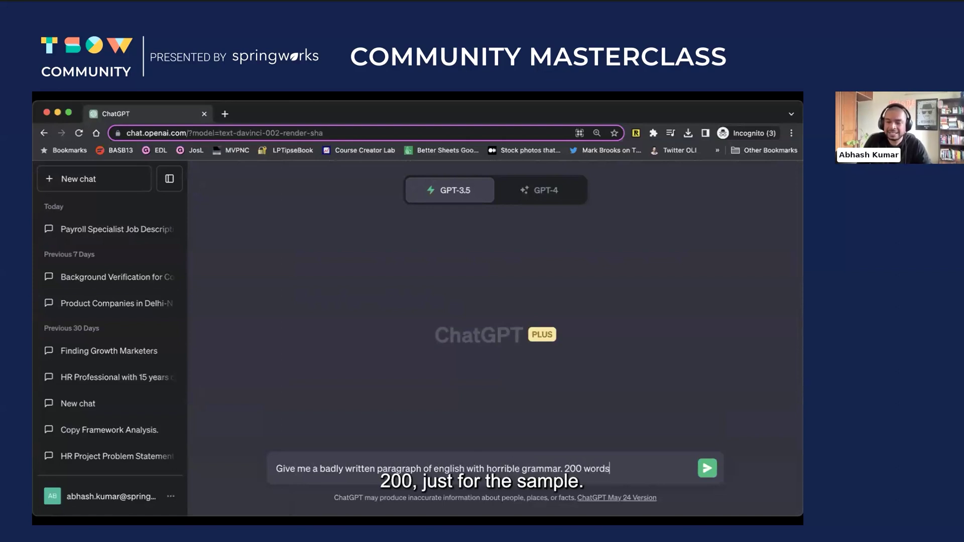
key("Return")
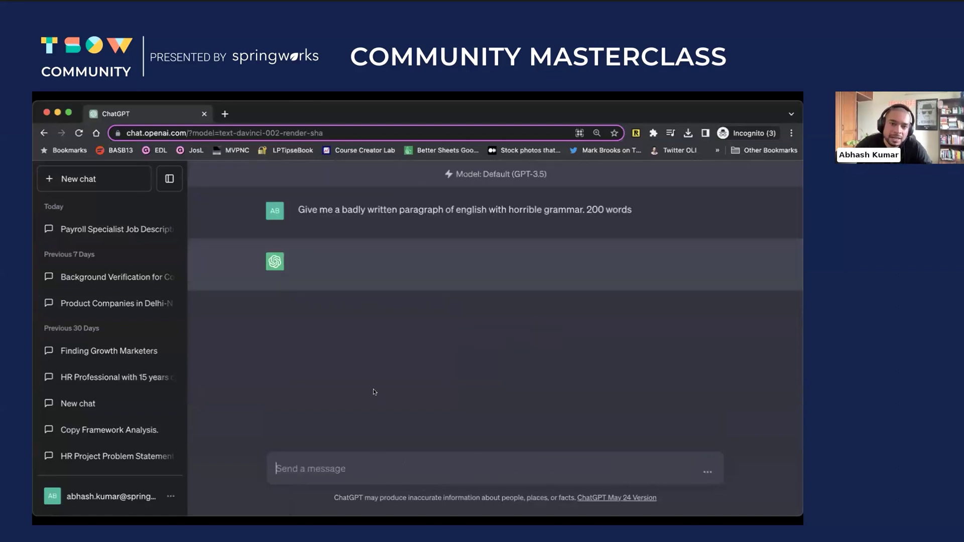